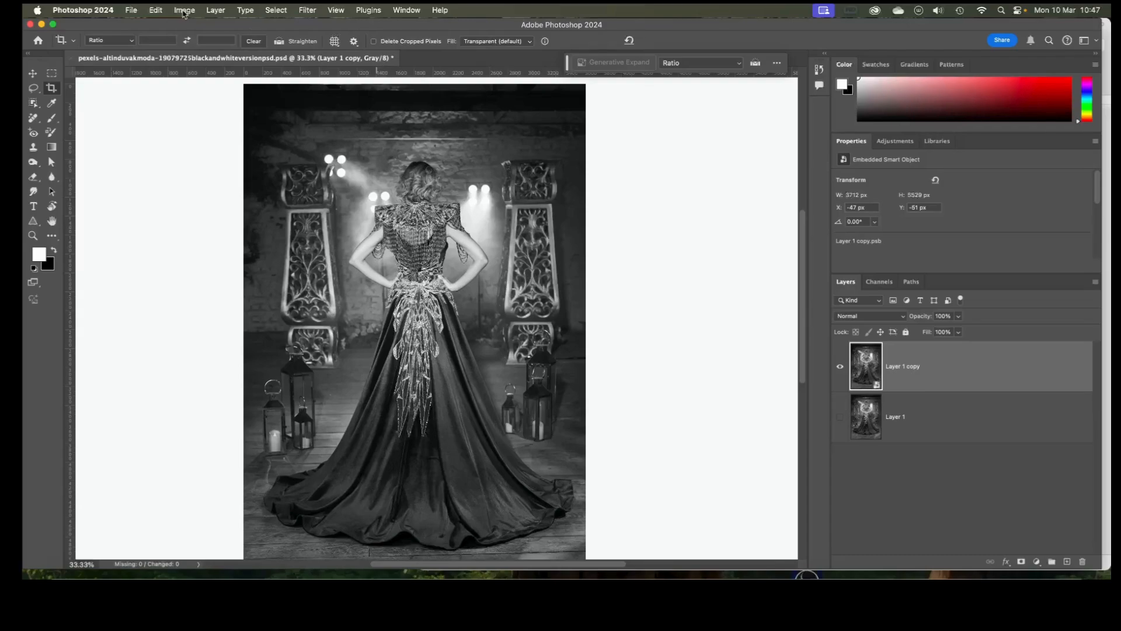
# Convert the grayscale document to RGB Color mode, merging its layers into one.
pyautogui.click(183, 13)
pyautogui.moveTo(193, 25)
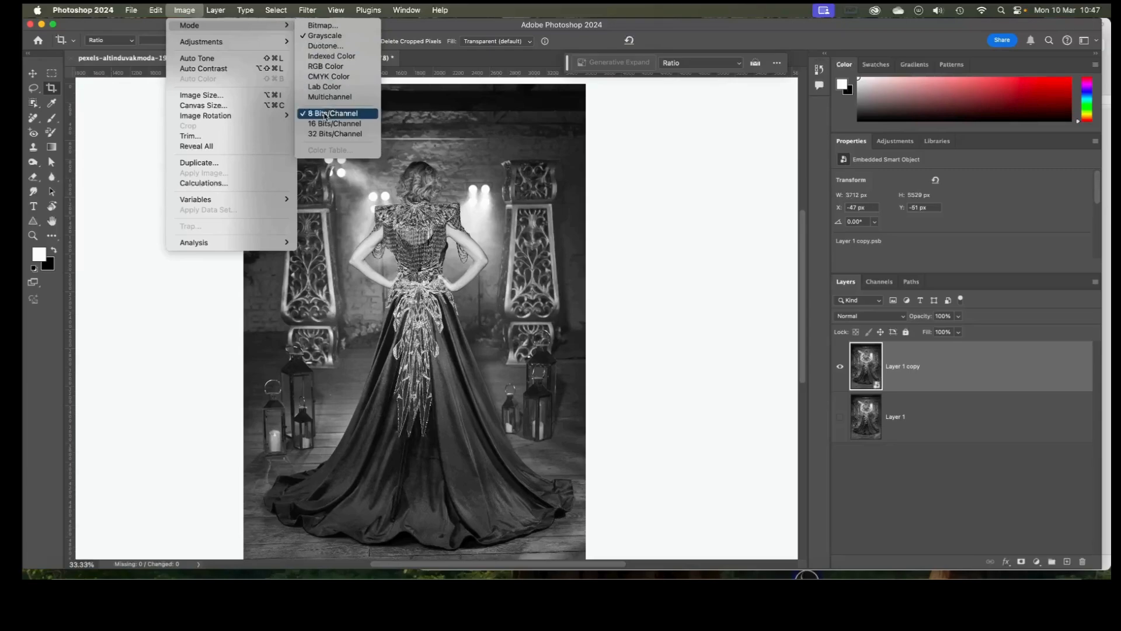
pyautogui.click(326, 67)
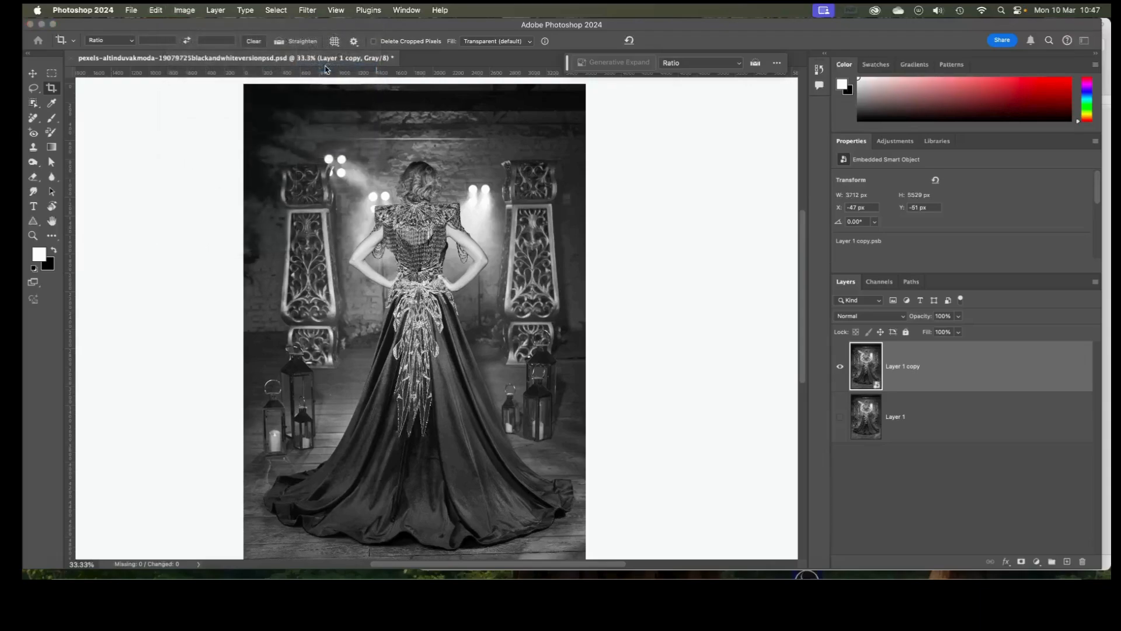
pyautogui.click(573, 221)
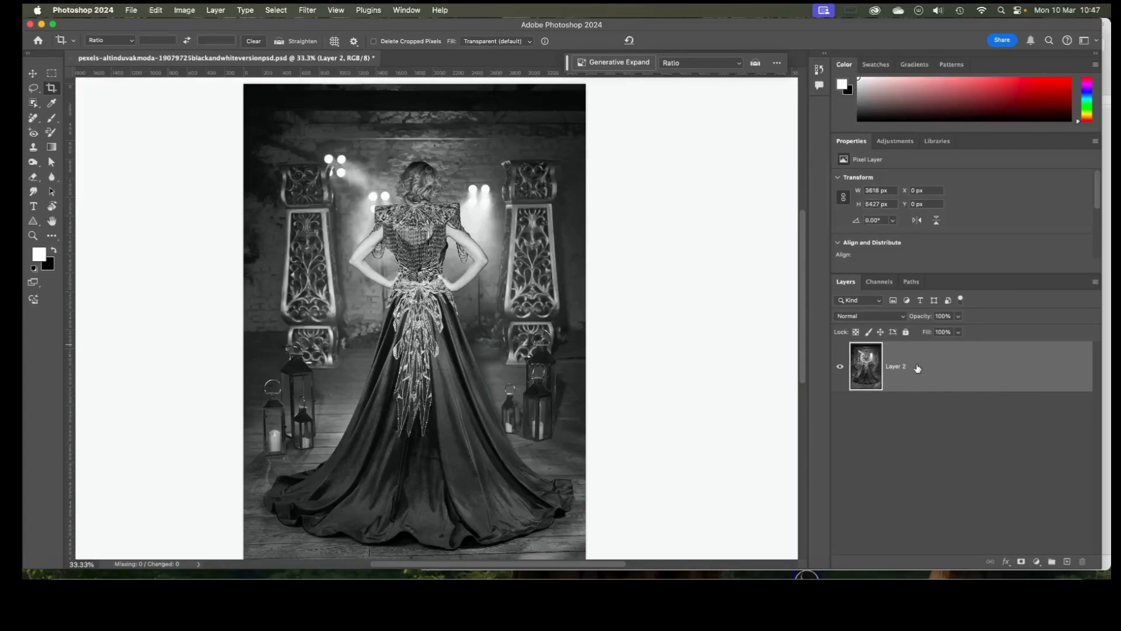
# Duplicate the photo layer, hide the original underneath, and make the copy the active layer.
pyautogui.press('super+j')
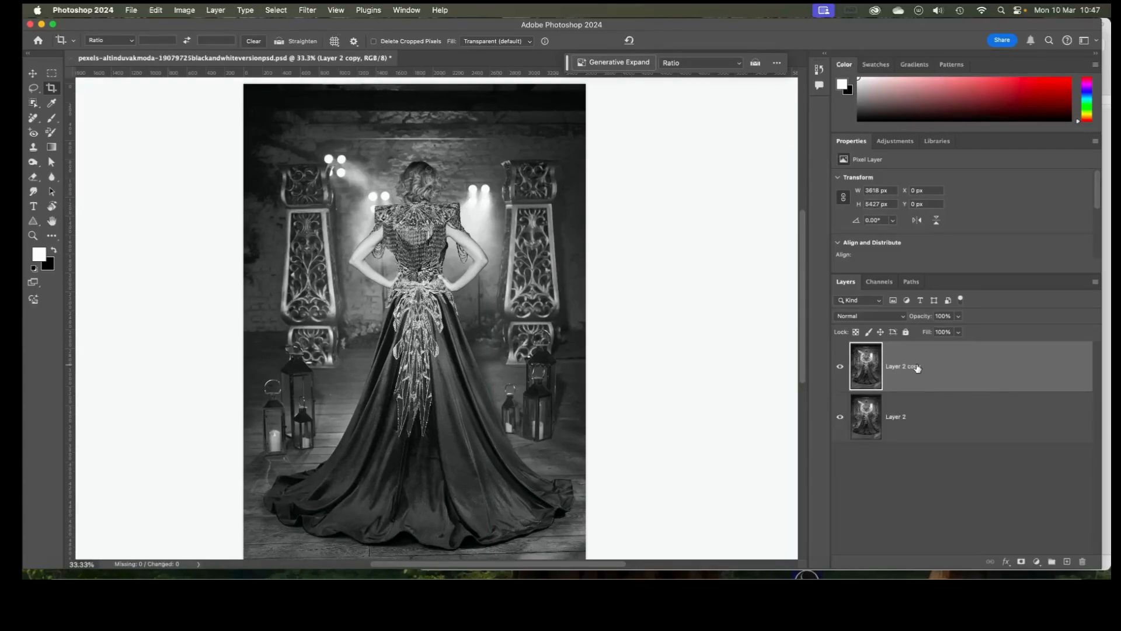
pyautogui.click(840, 418)
pyautogui.click(938, 416)
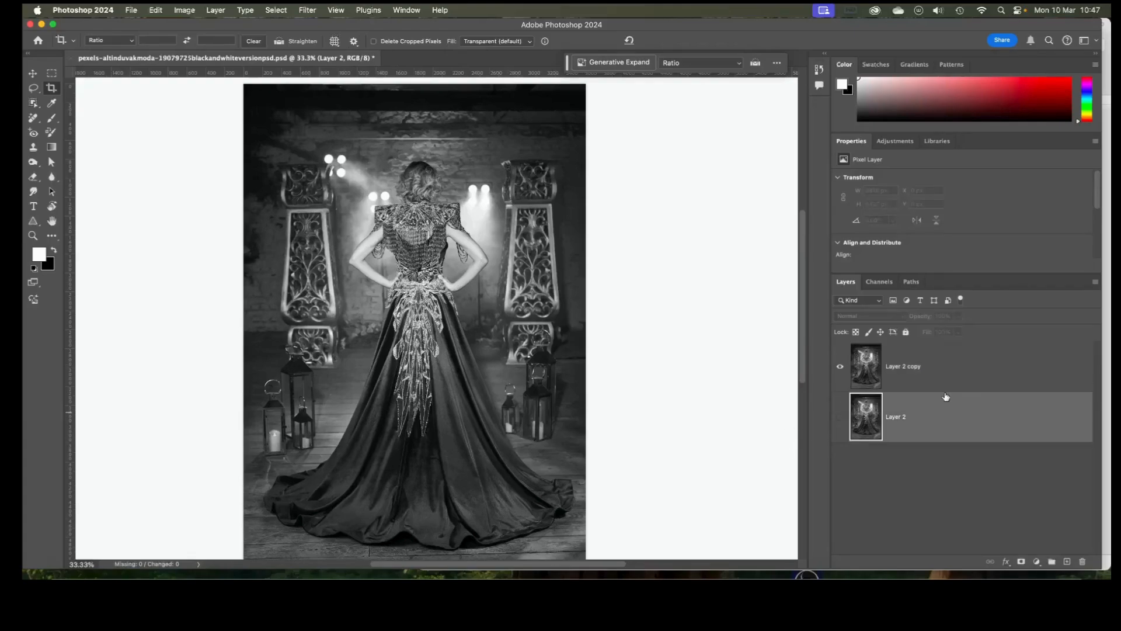
pyautogui.click(928, 368)
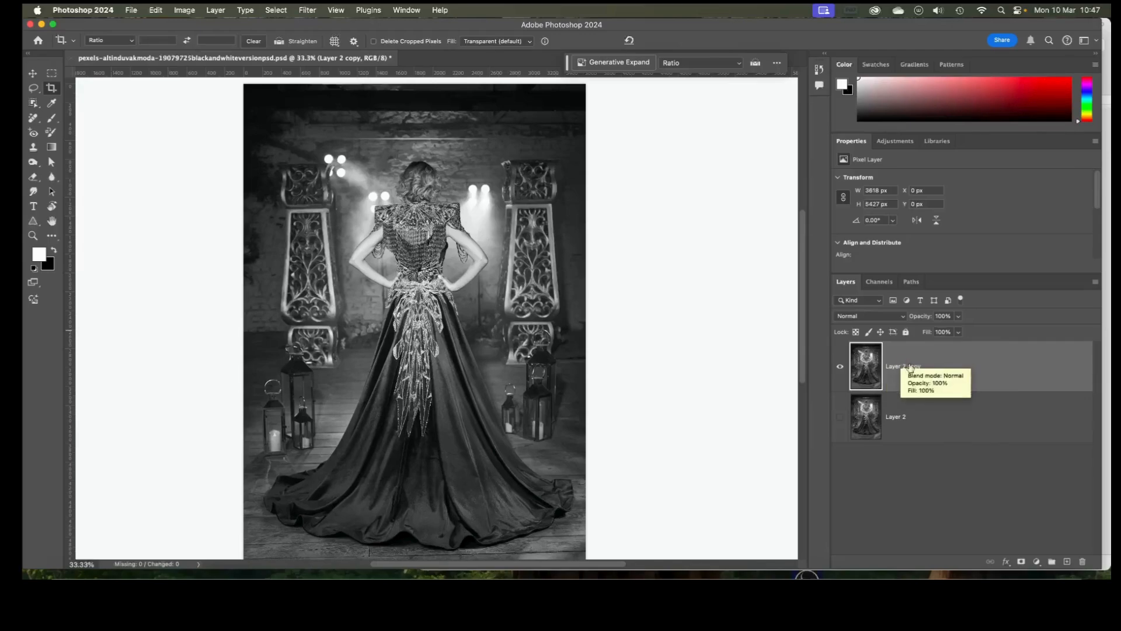
pyautogui.hscroll(-1, 466, 136)
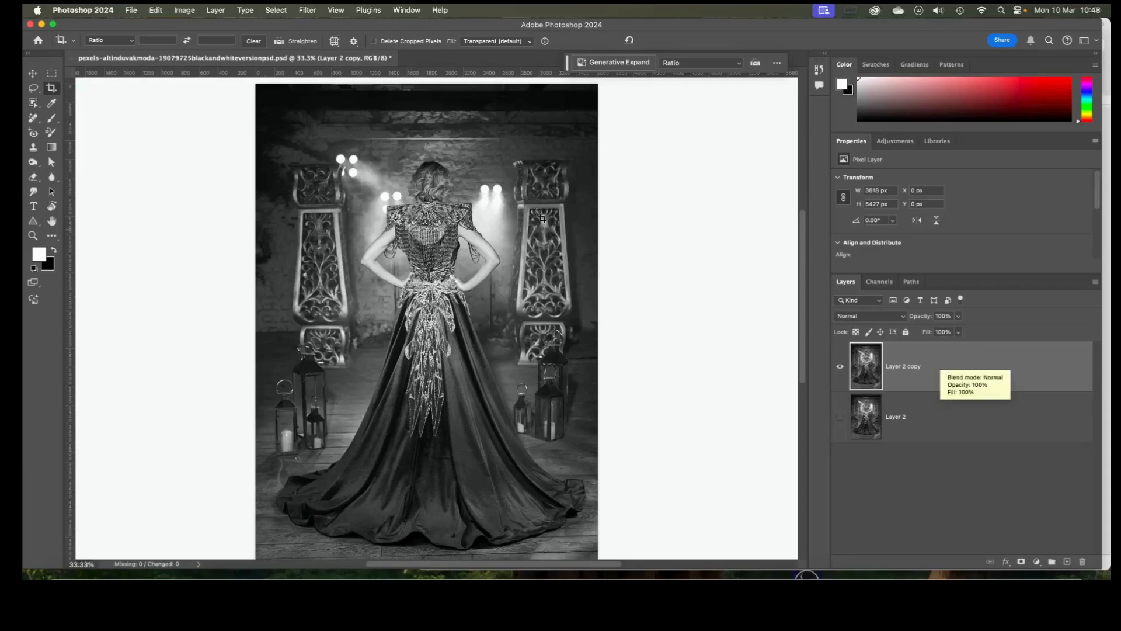
pyautogui.click(185, 12)
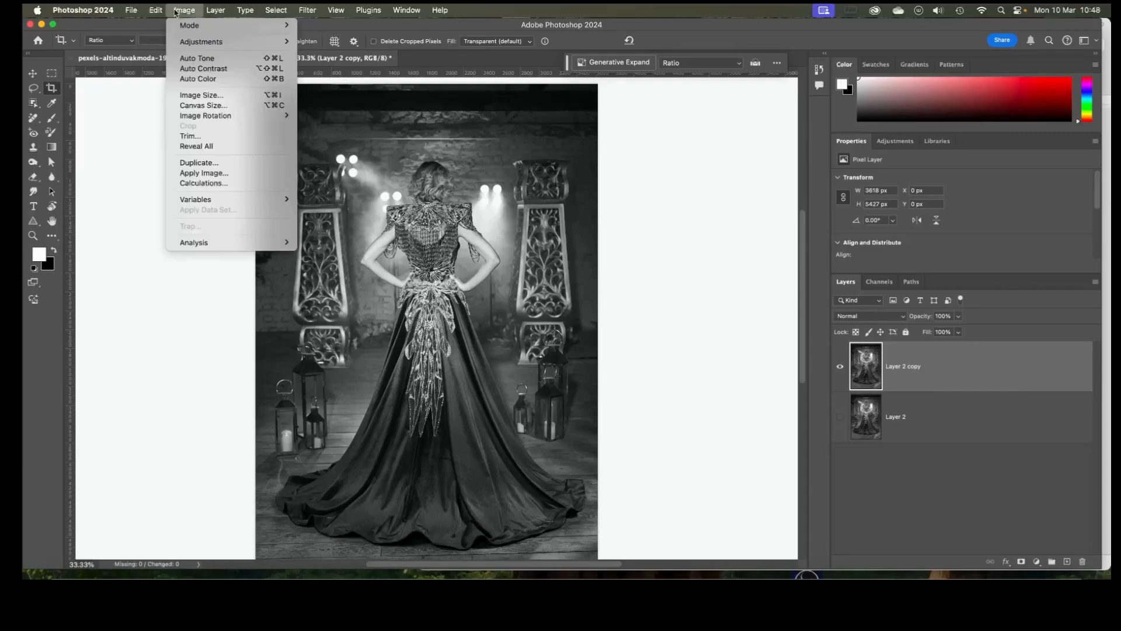
pyautogui.moveTo(251, 26)
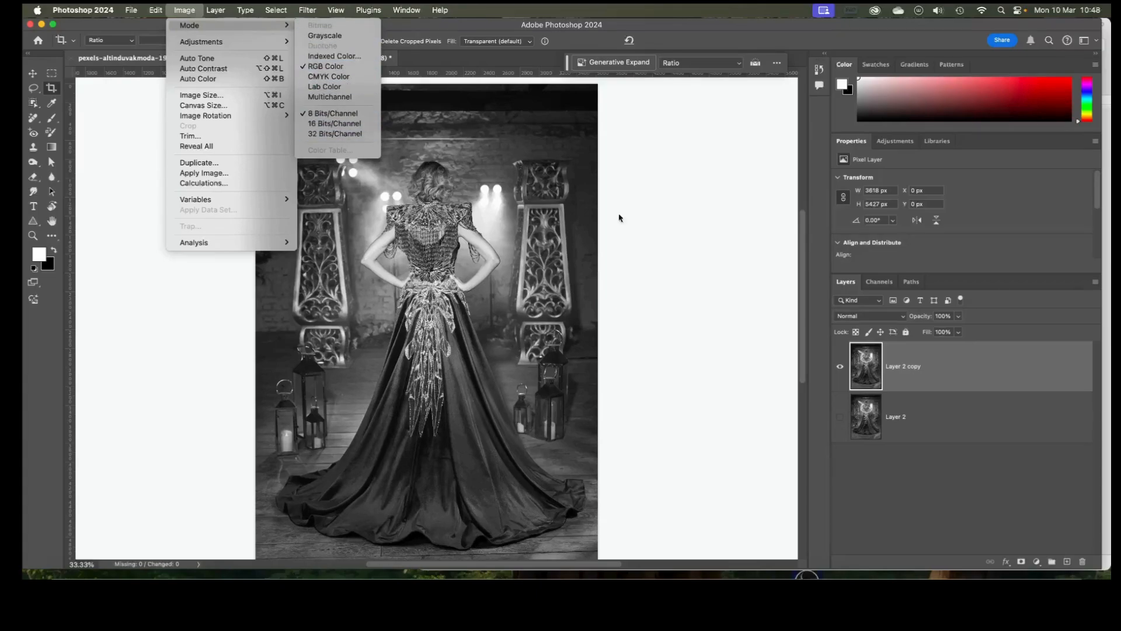
pyautogui.click(957, 373)
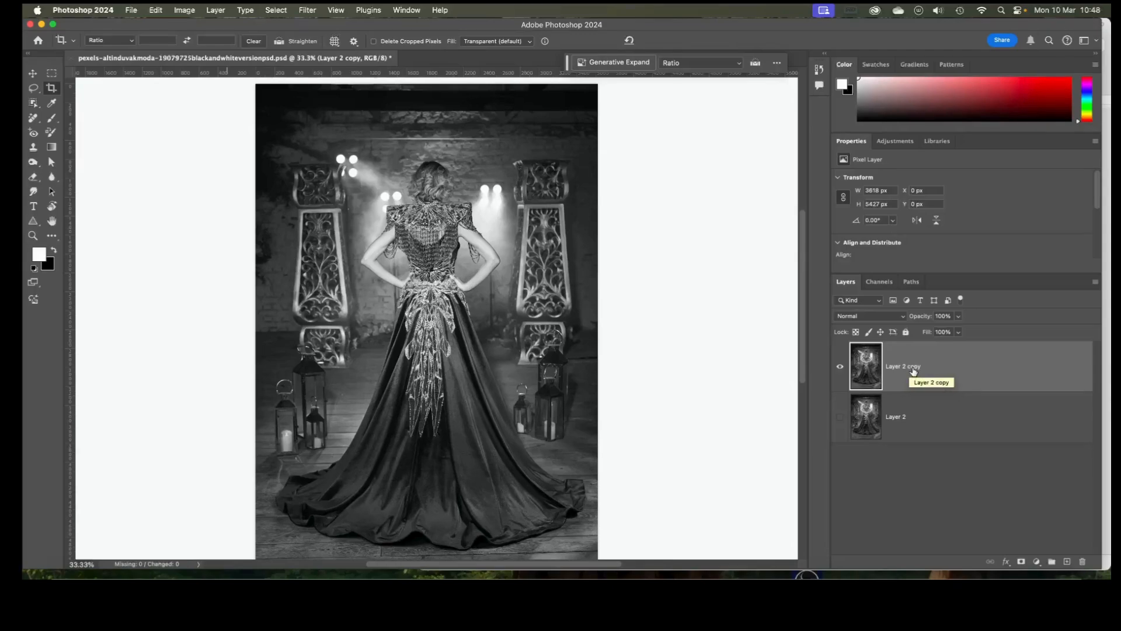
# Add a new empty layer above the duplicated photo layer and activate the Brush tool.
pyautogui.click(1068, 561)
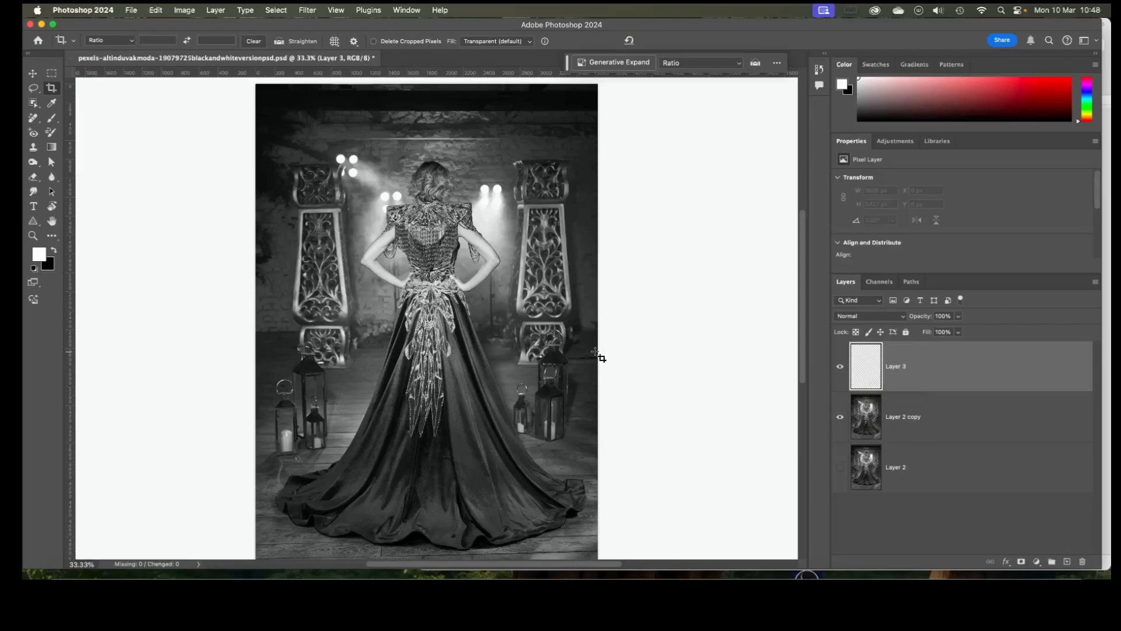
pyautogui.click(52, 118)
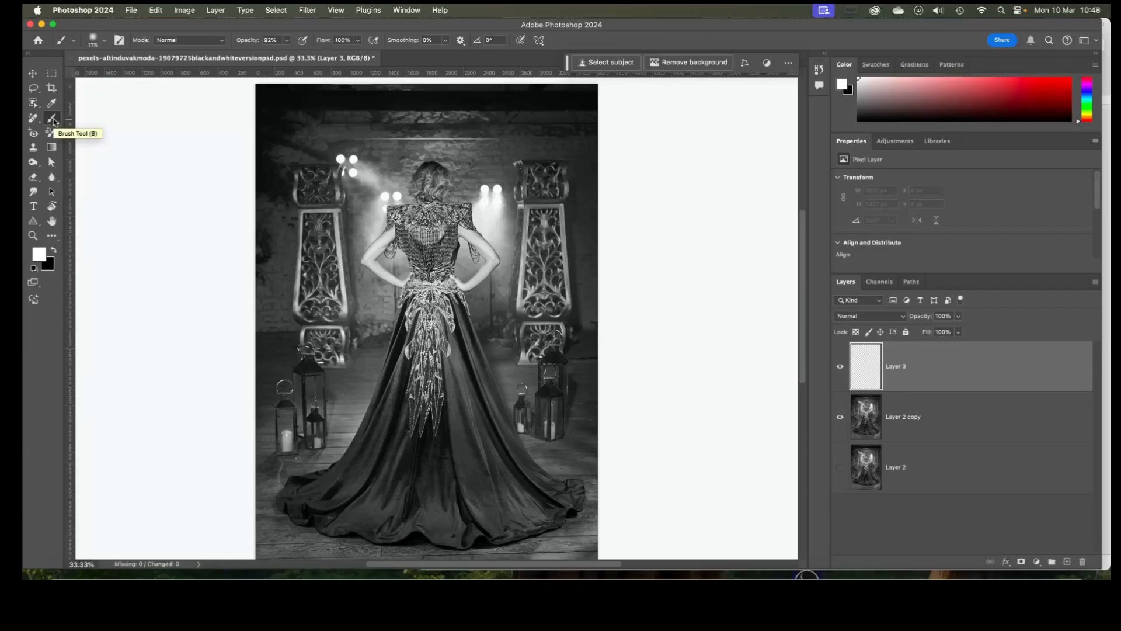
pyautogui.scroll(-4, 54, 121)
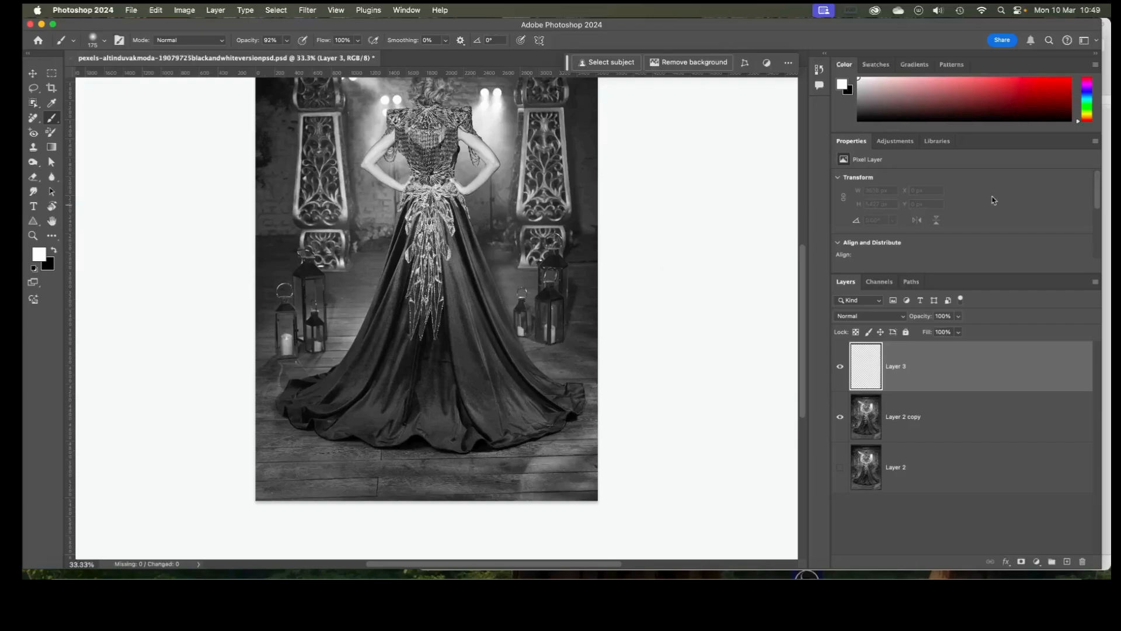
pyautogui.scroll(3, 1004, 184)
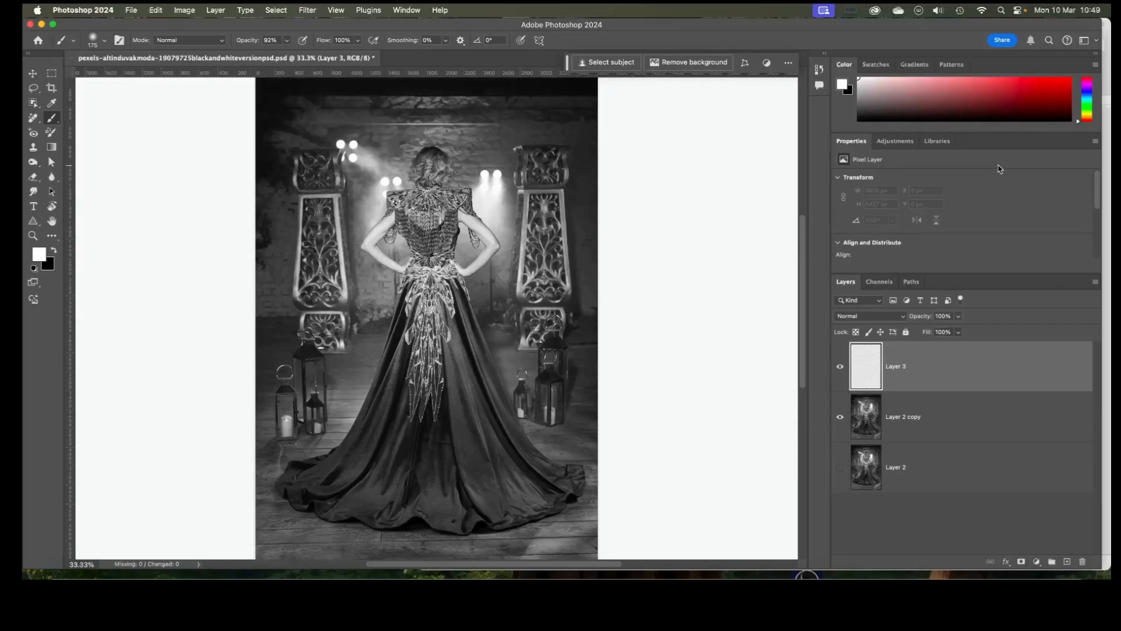
# Set the foreground color to the muted blue-violet 55548d.
pyautogui.click(40, 255)
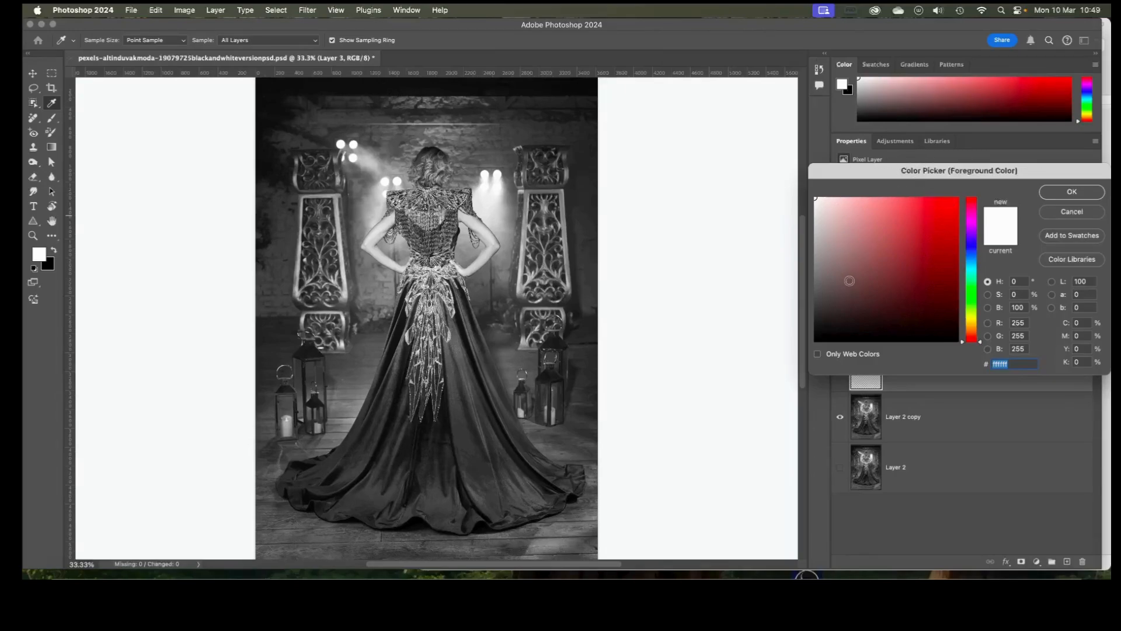
pyautogui.click(974, 246)
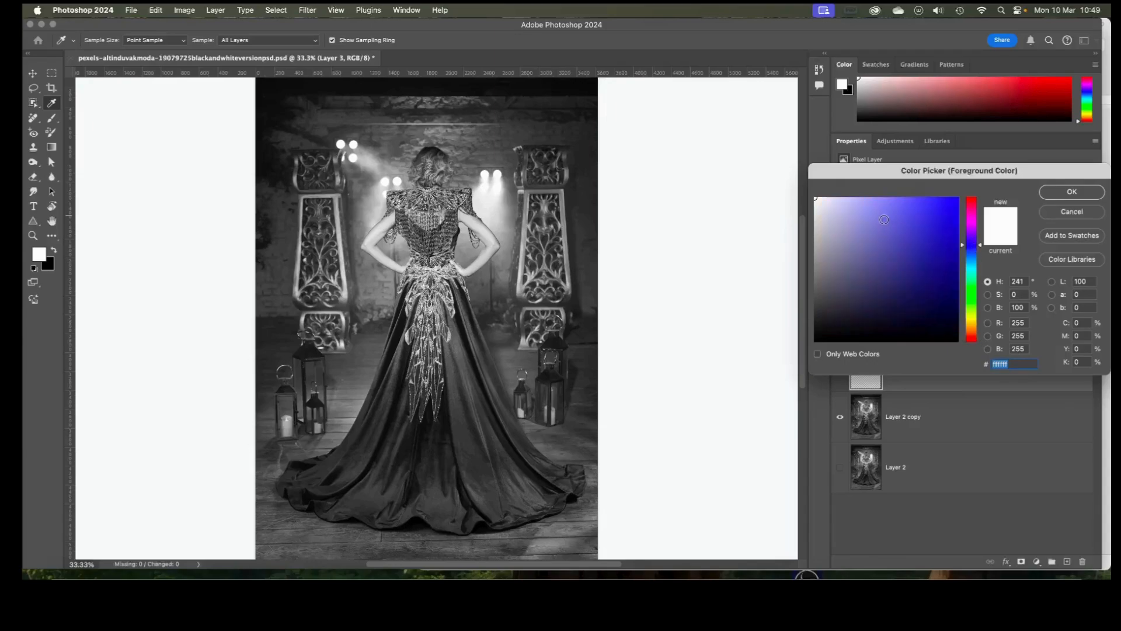
pyautogui.moveTo(883, 266); pyautogui.dragTo(872, 262)
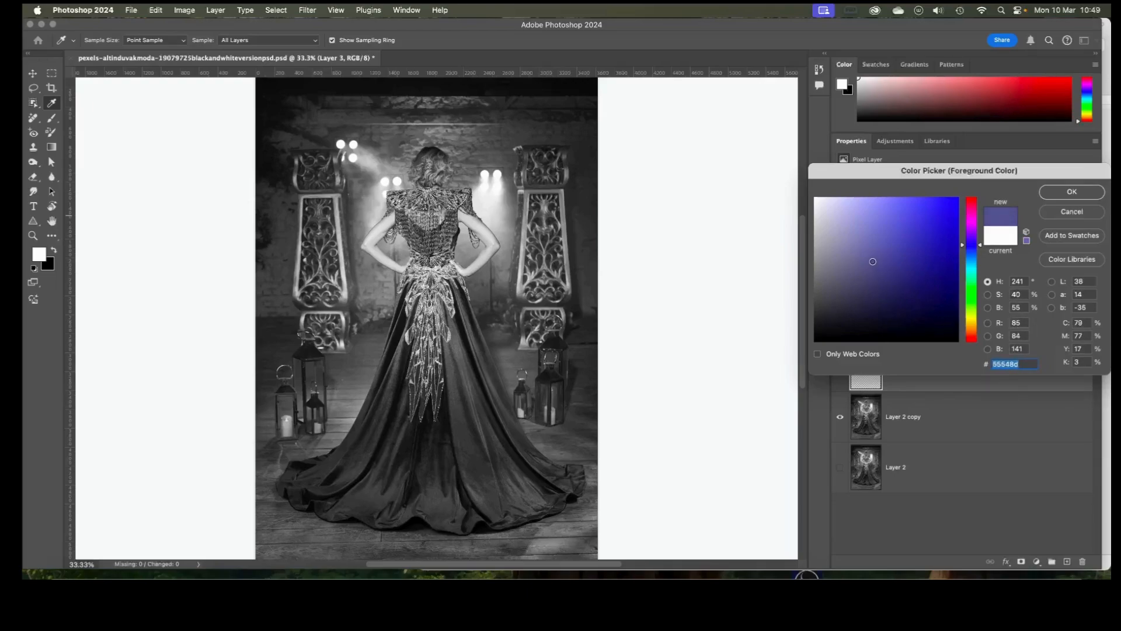
pyautogui.click(1072, 192)
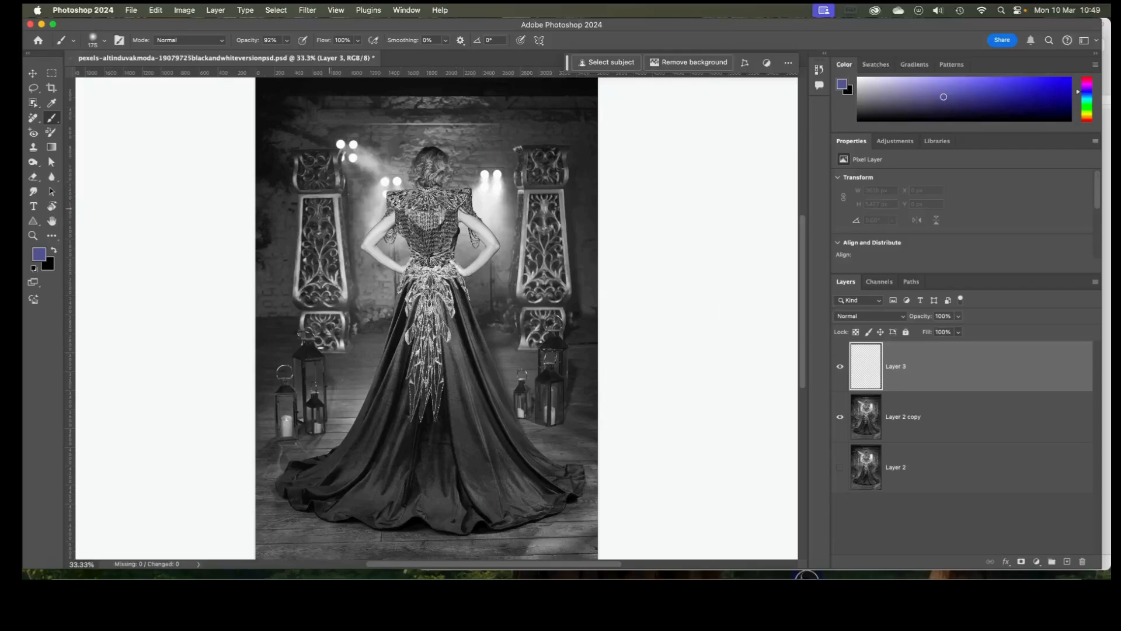
# Paint a horizontal hard-edged test stroke across the upper part of the photo with a 175 px brush at 100% hardness.
pyautogui.press(']')
pyautogui.press(']')
pyautogui.press(']')
pyautogui.press(']')
pyautogui.press(']')
pyautogui.press(']')
pyautogui.press(']')
pyautogui.click(105, 42)
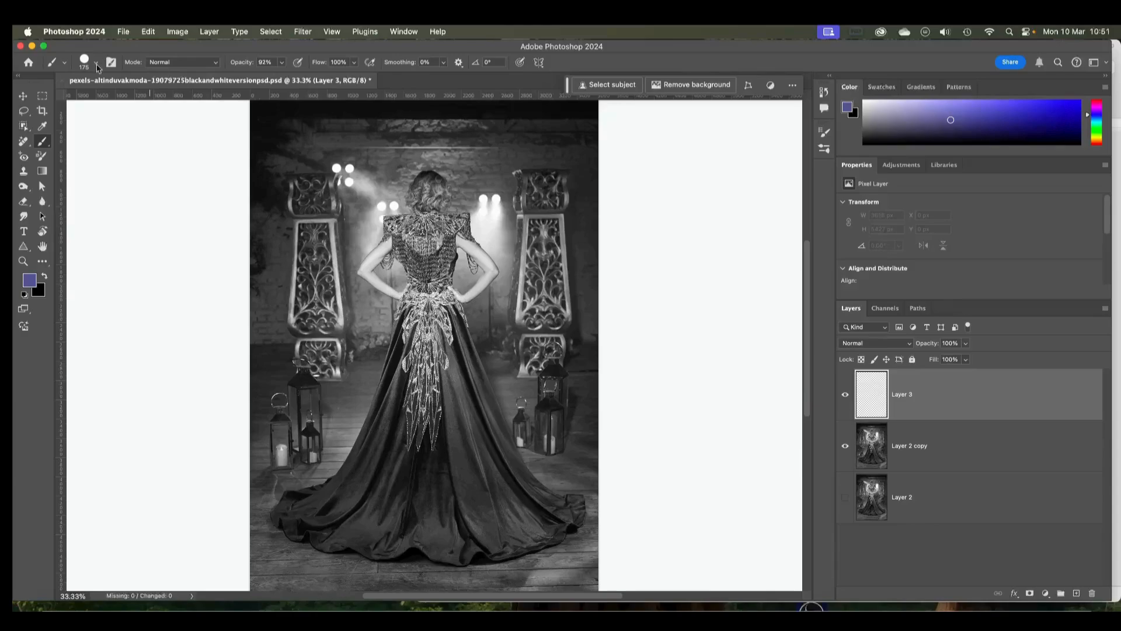
pyautogui.click(96, 63)
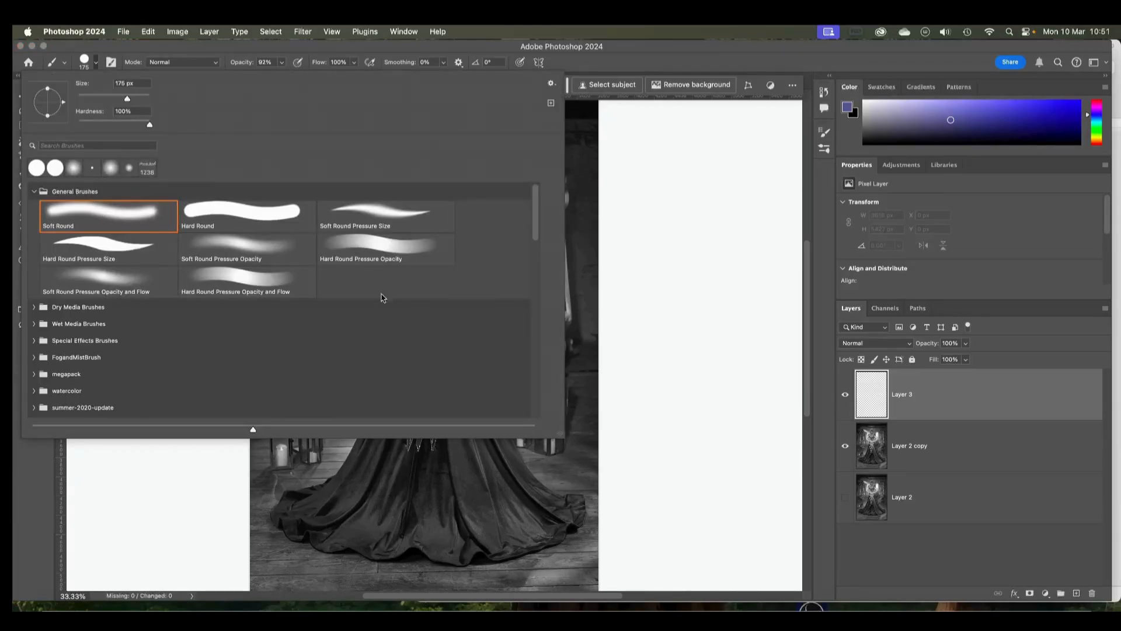
pyautogui.press('Escape')
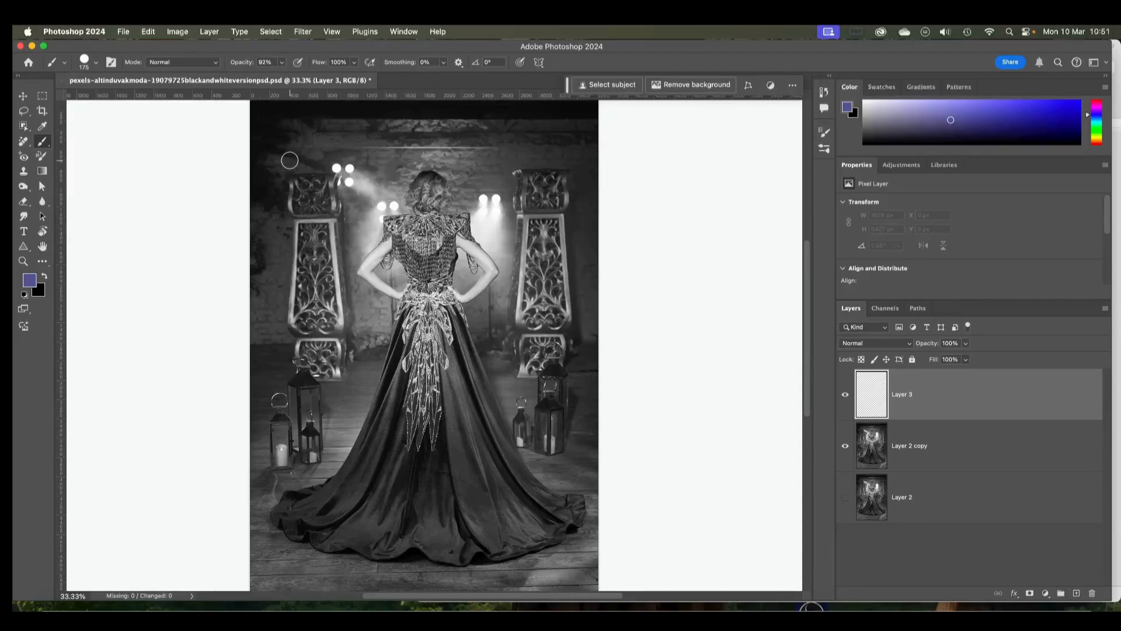
pyautogui.moveTo(300, 162); pyautogui.dragTo(518, 164)
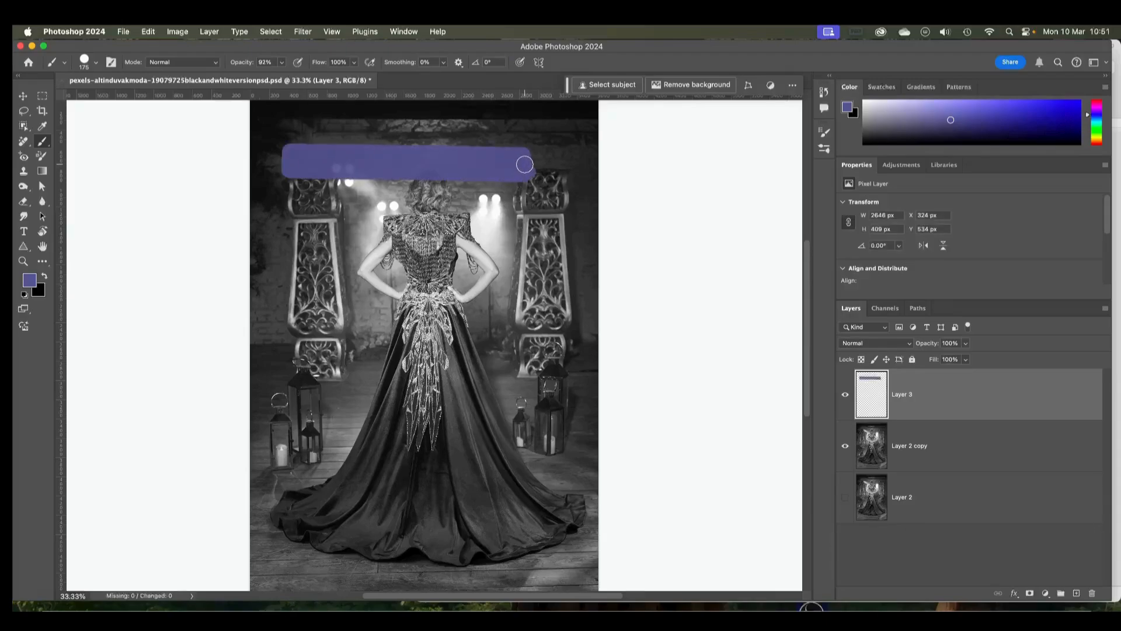
# Lower the brush hardness and paint a second horizontal test stroke across the woman's back to compare the edges.
pyautogui.click(97, 63)
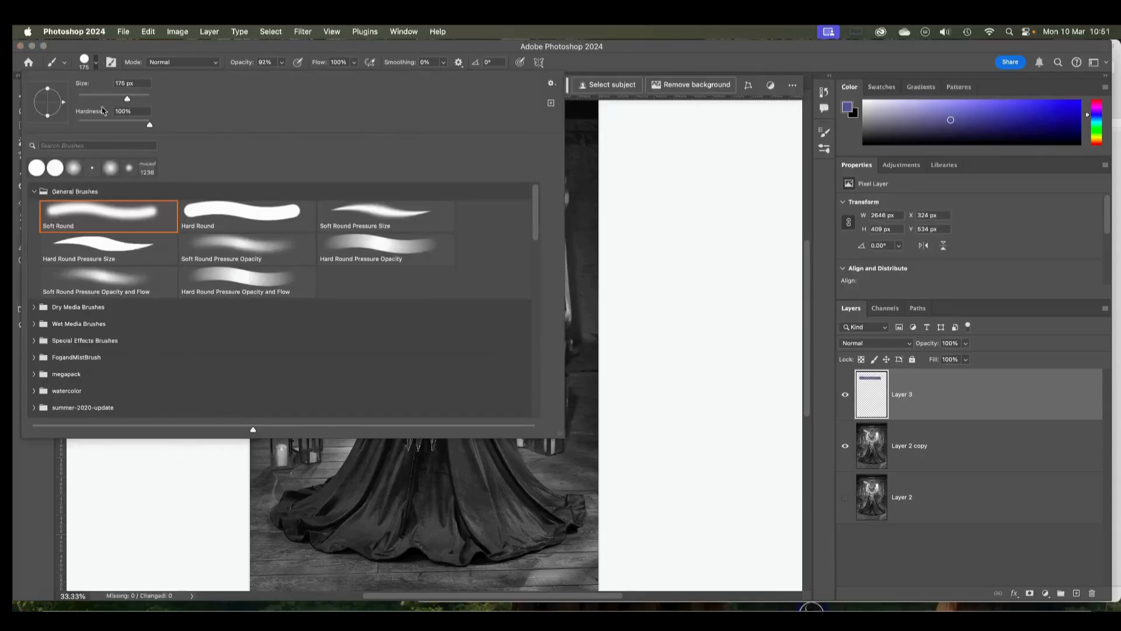
pyautogui.moveTo(90, 124); pyautogui.dragTo(78, 125)
pyautogui.press('Return')
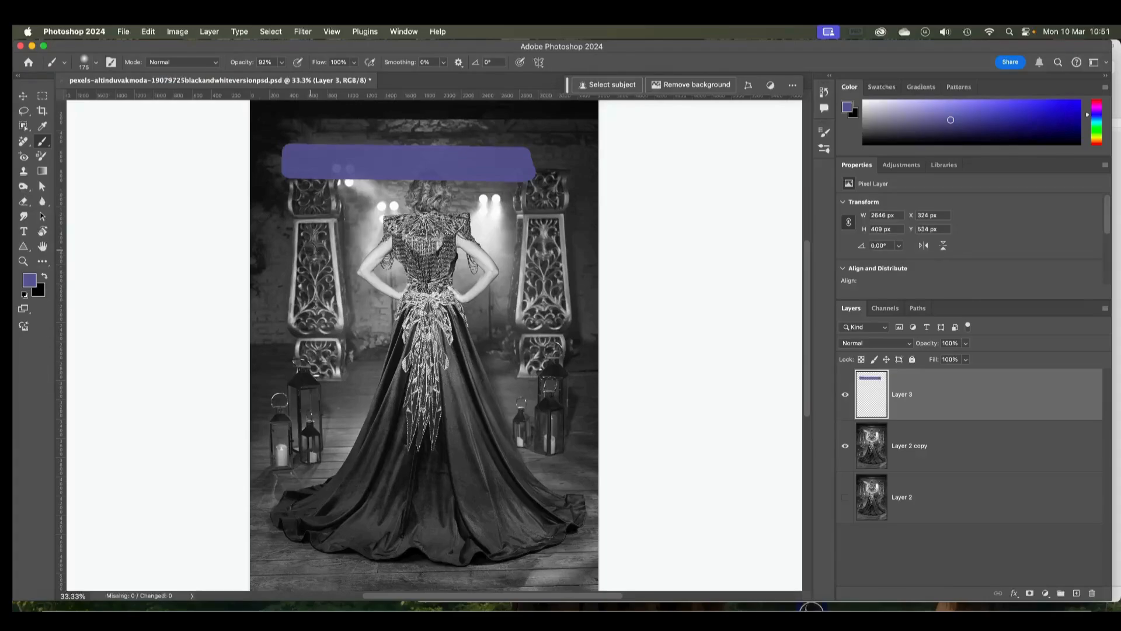
pyautogui.moveTo(310, 250); pyautogui.dragTo(549, 248)
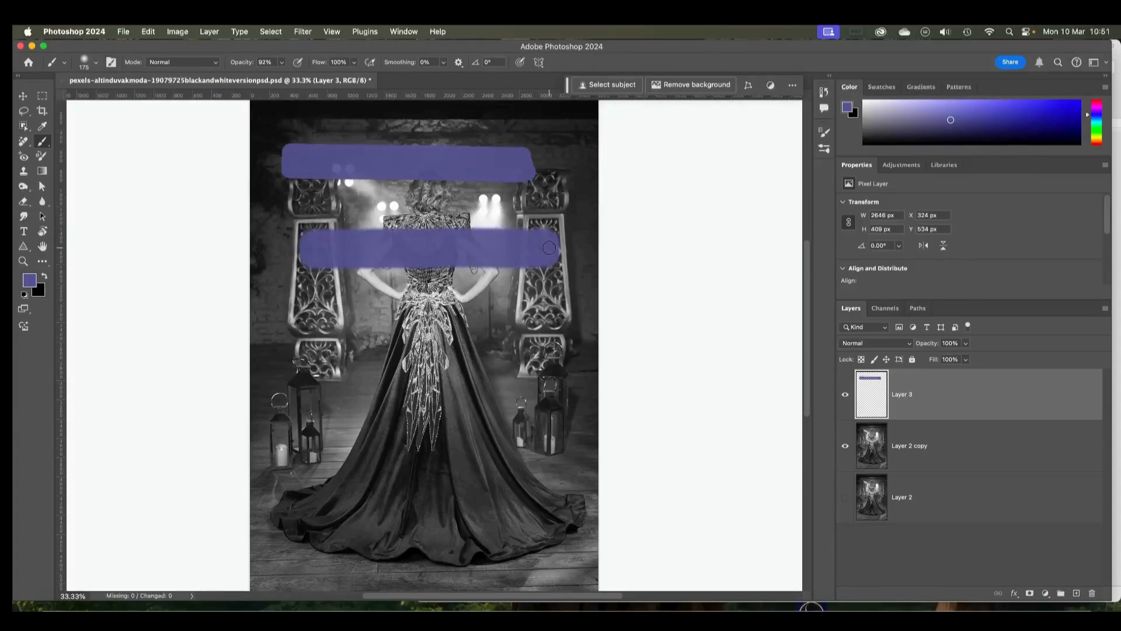
pyautogui.press('super+equal')
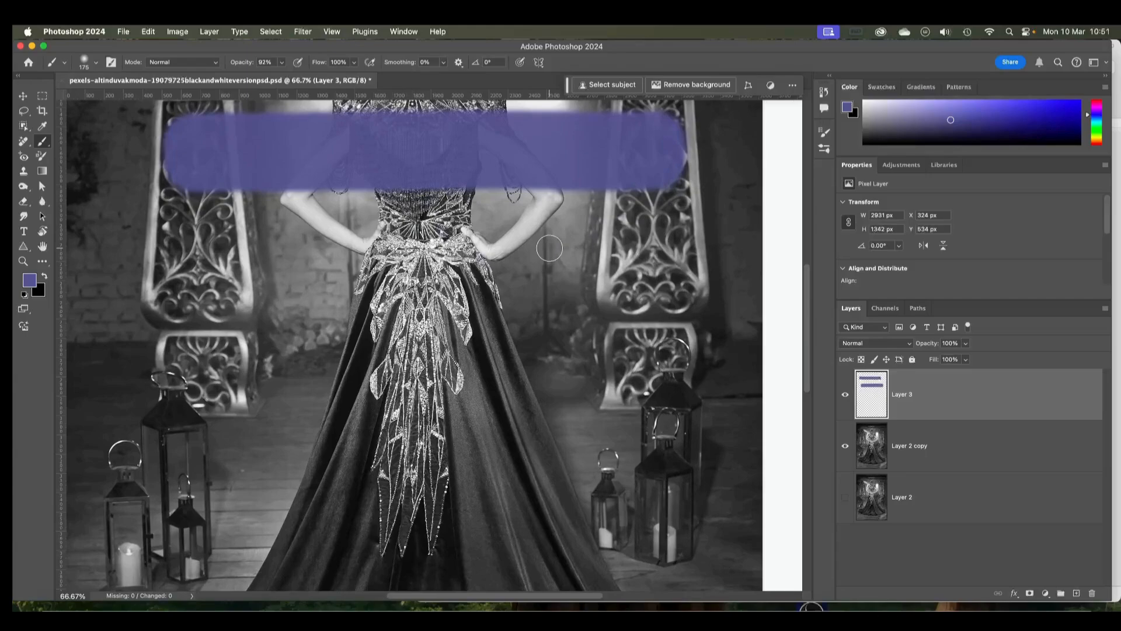
pyautogui.scroll(8, 548, 245)
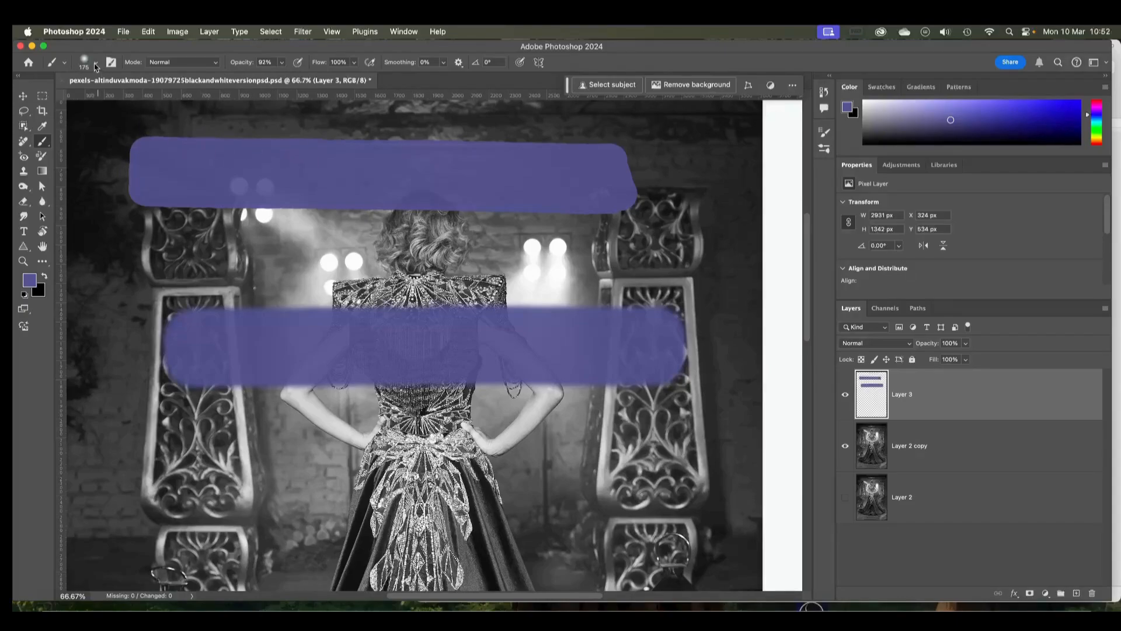
# Delete the layer with the test strokes and add a fresh empty layer above the duplicated photo layer.
pyautogui.press('BackSpace')
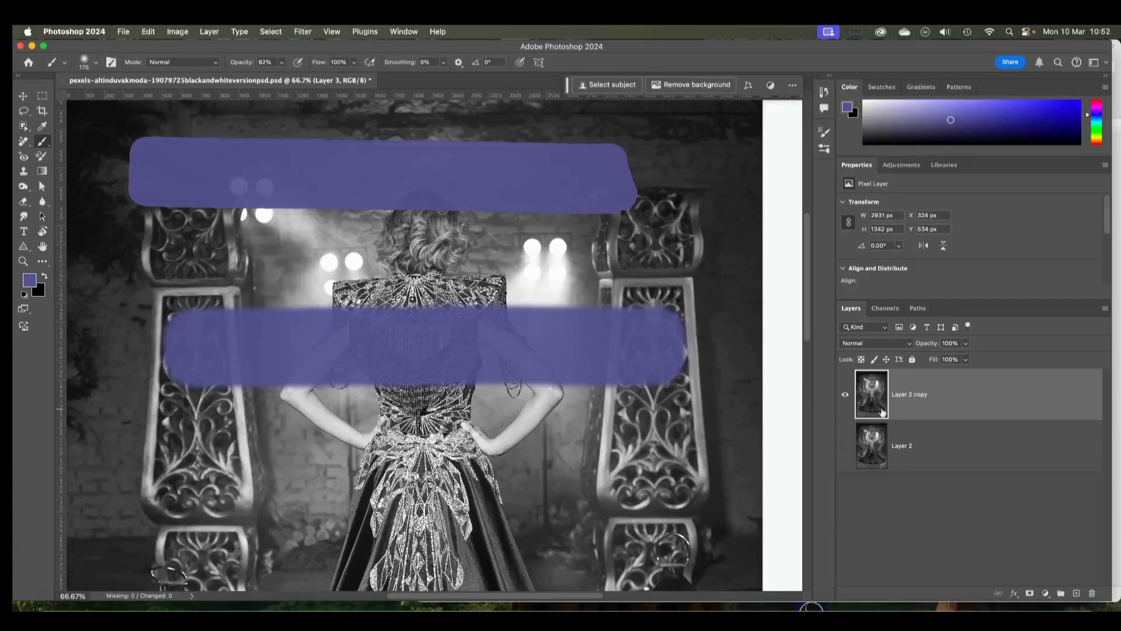
pyautogui.click(1078, 593)
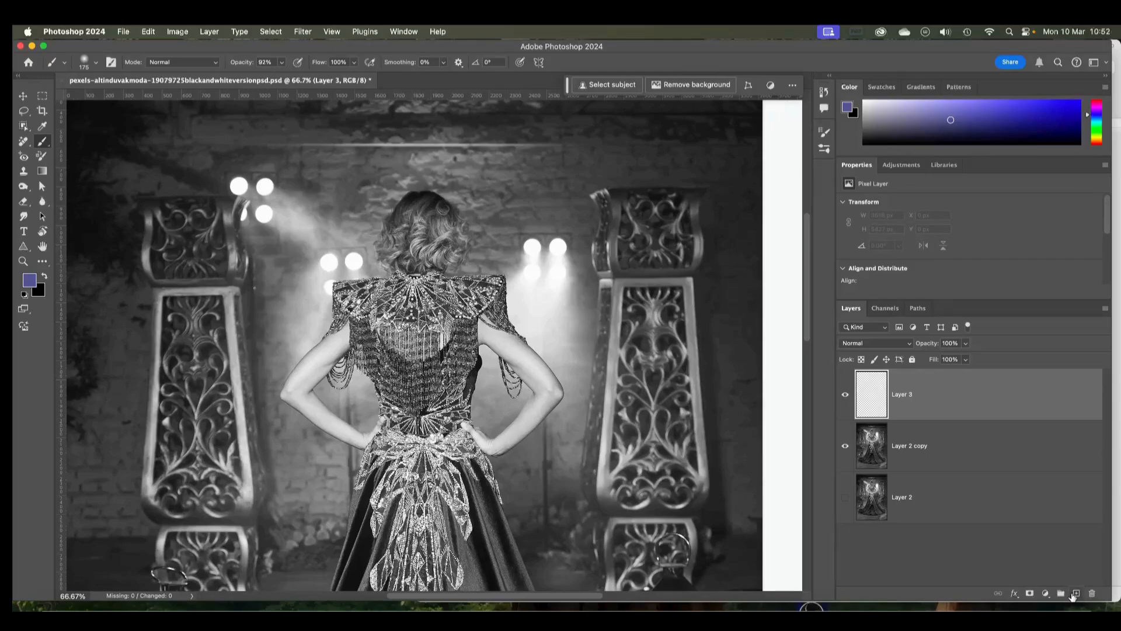
# Set the brush hardness to 59% and its flow to 23% for painting the gown's skirt.
pyautogui.scroll(-10, 239, 205)
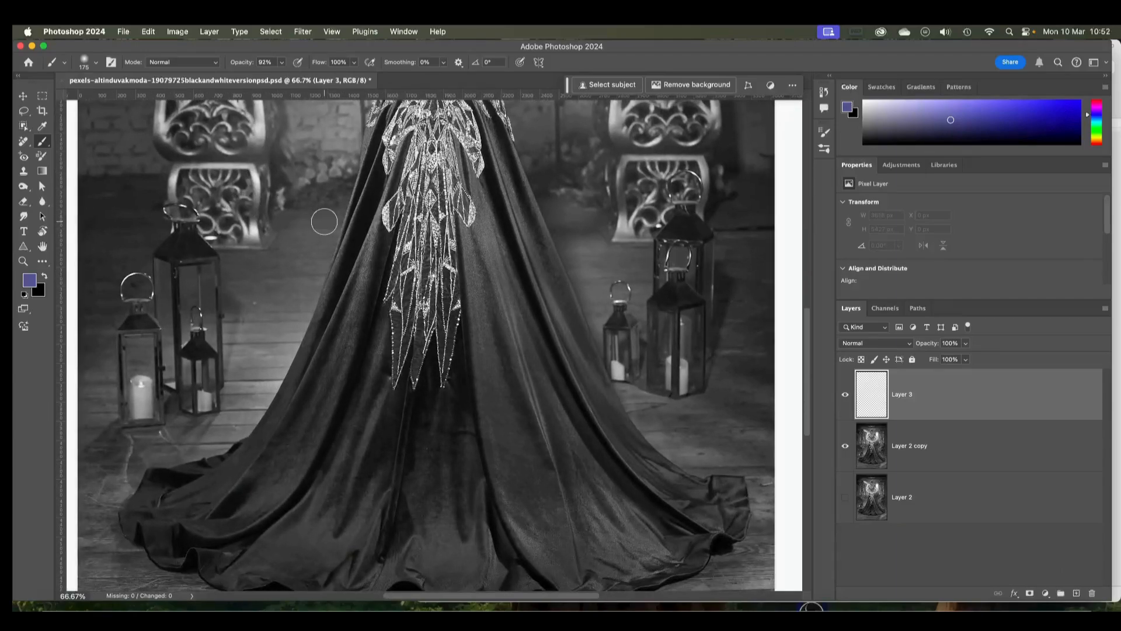
pyautogui.press('super+minus')
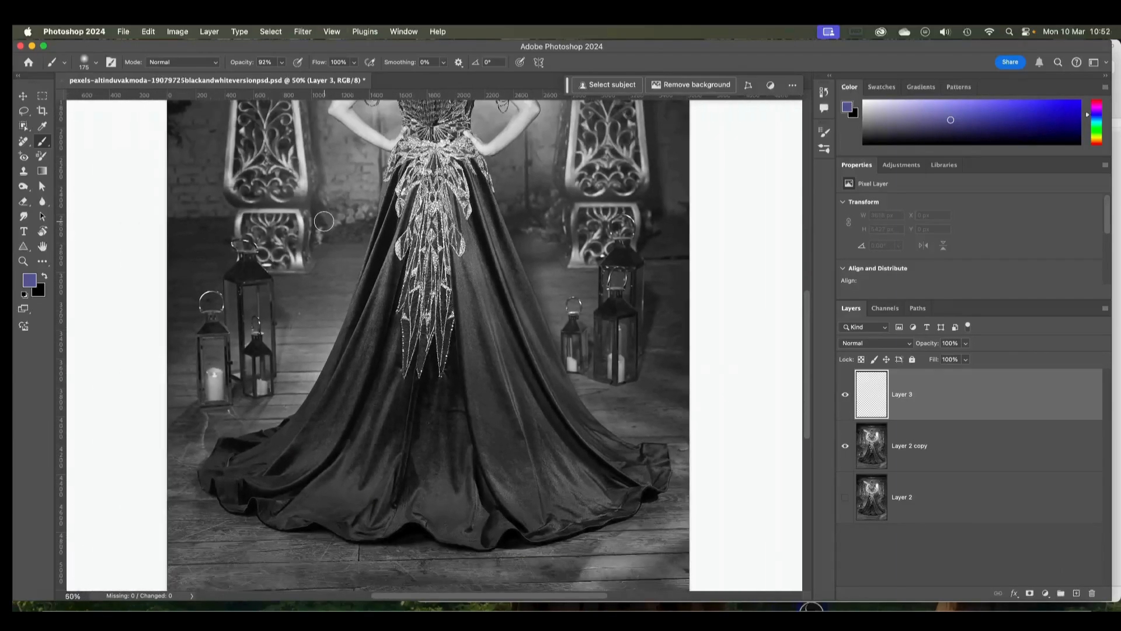
pyautogui.click(97, 63)
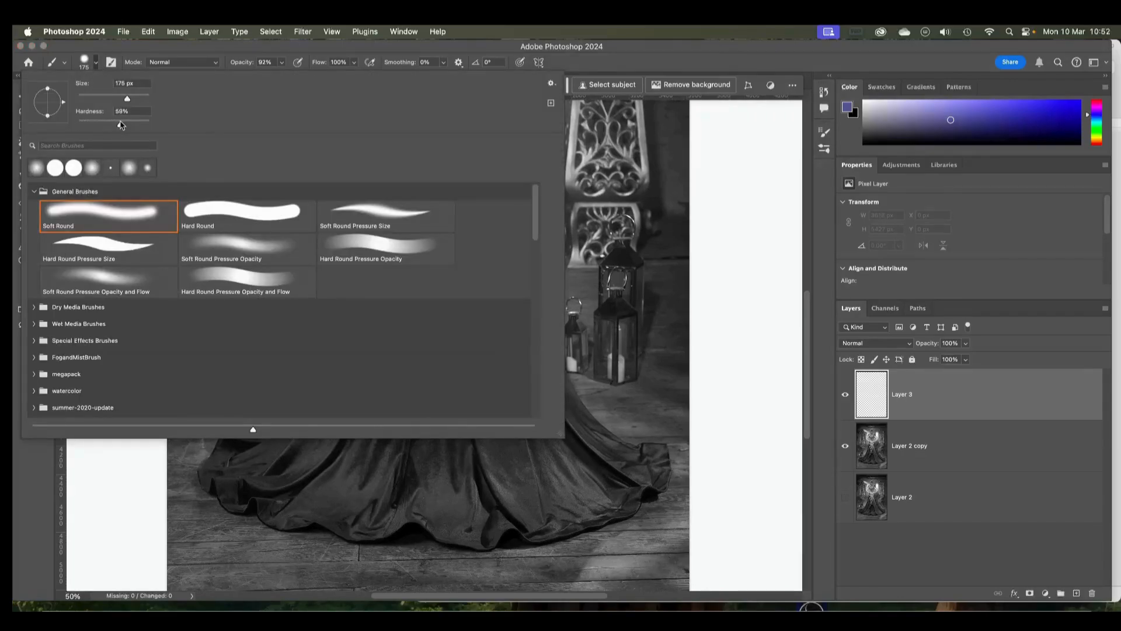
pyautogui.press('Return')
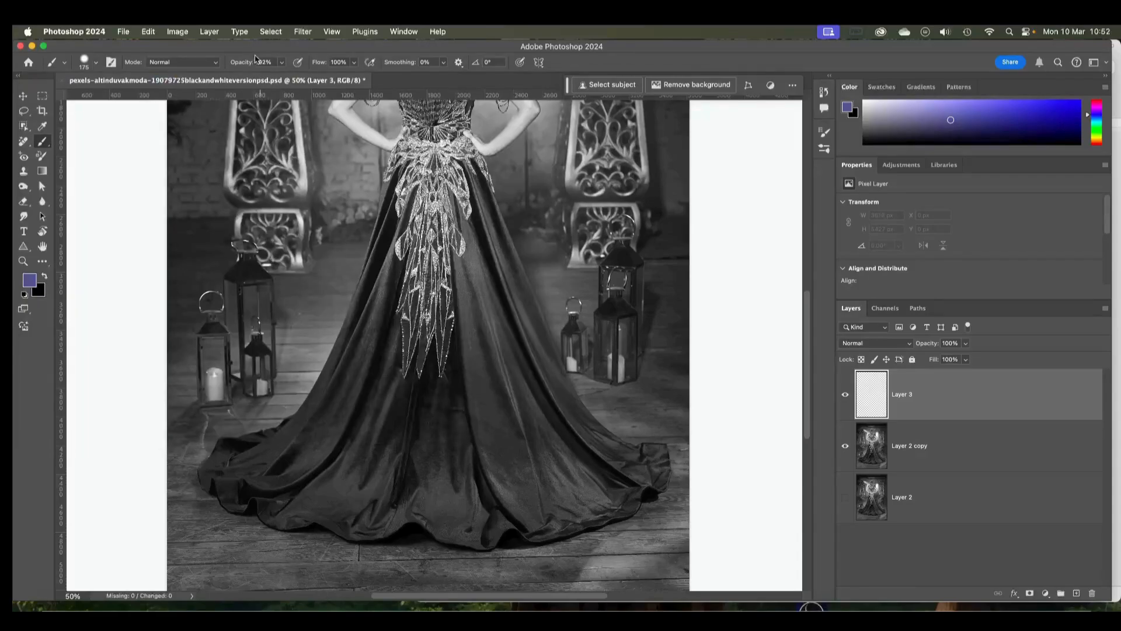
pyautogui.click(354, 63)
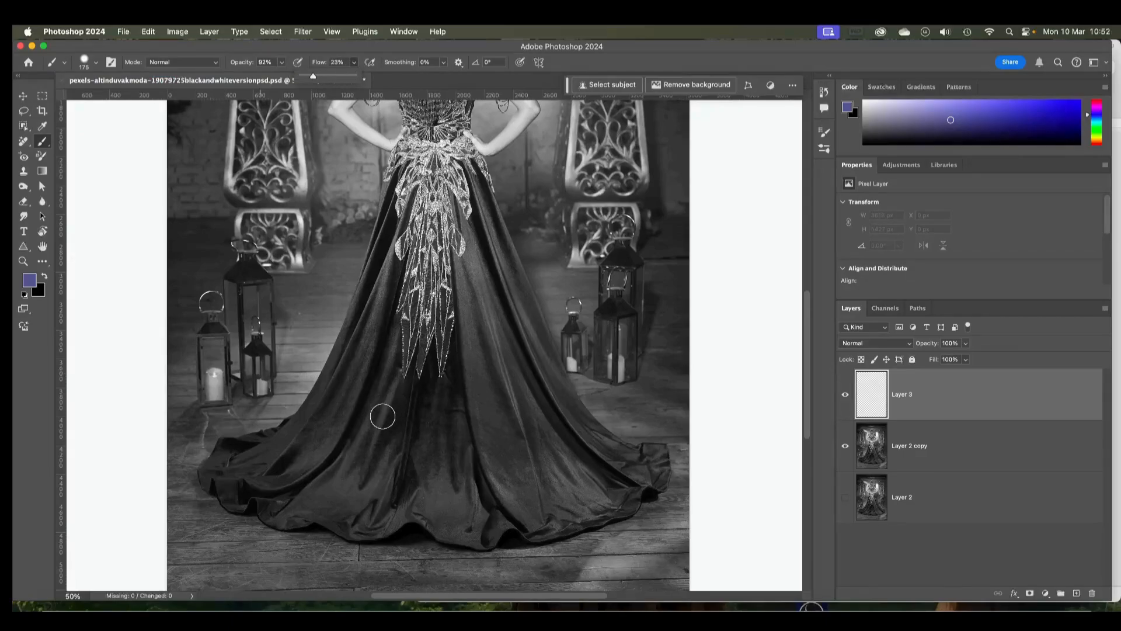
pyautogui.click(357, 360)
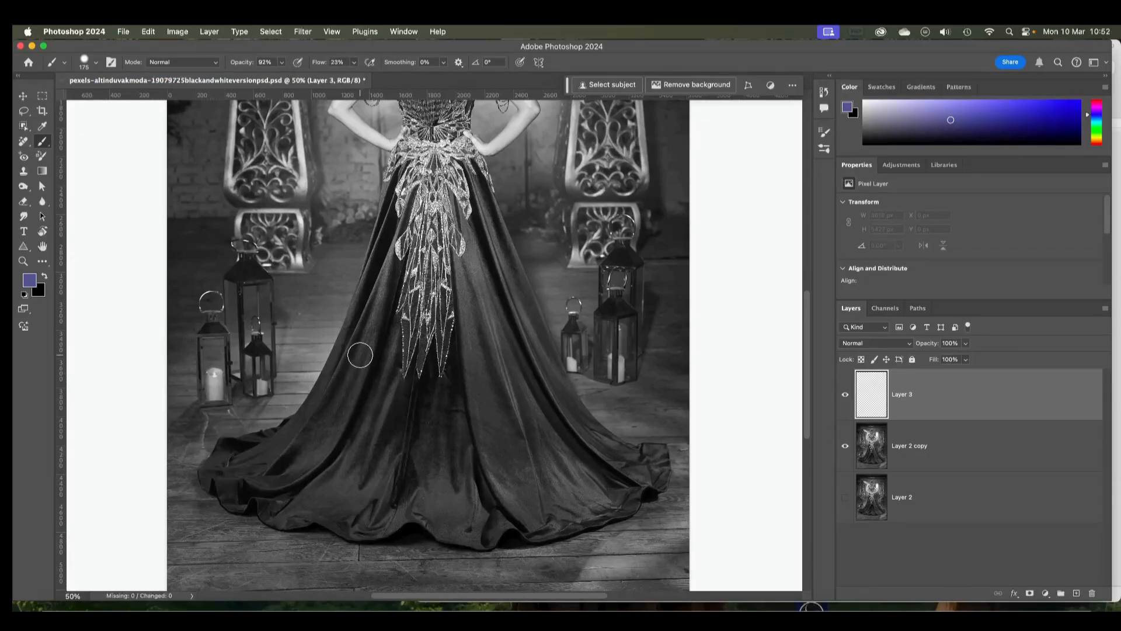
# Paint test strokes on the gown's skirt at 23% flow, then lower the flow to 11% and paint more patches beside them.
pyautogui.moveTo(358, 361)
pyautogui.mouseDown()
pyautogui.moveTo(368, 339)
pyautogui.moveTo(361, 371)
pyautogui.moveTo(319, 432)
pyautogui.moveTo(385, 442)
pyautogui.mouseUp()
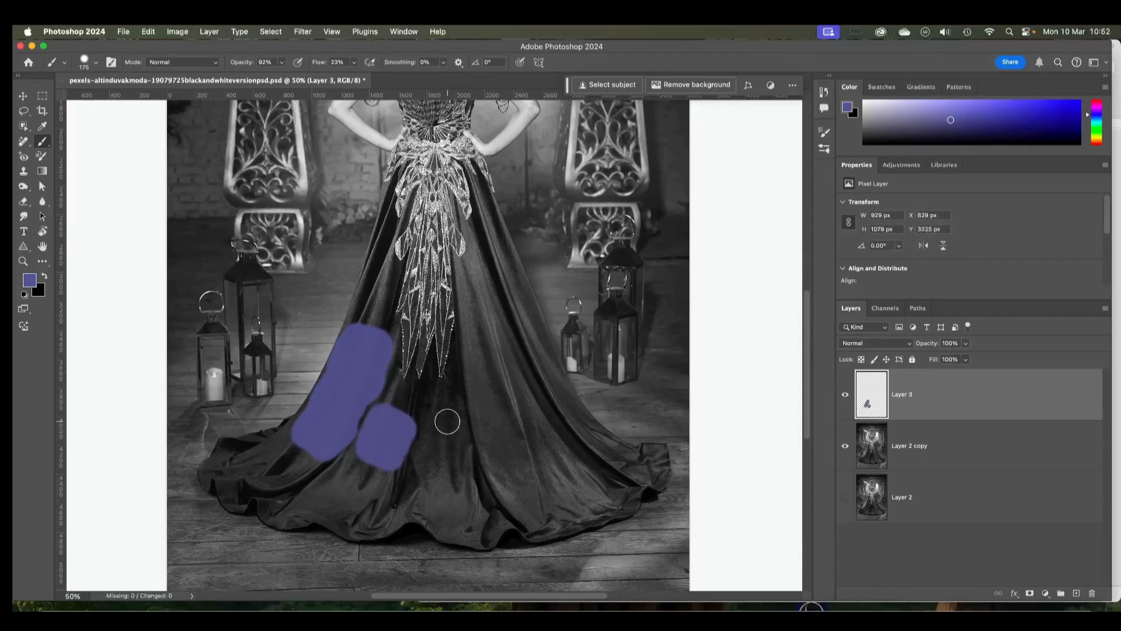
pyautogui.click(353, 62)
pyautogui.moveTo(442, 349); pyautogui.dragTo(447, 409)
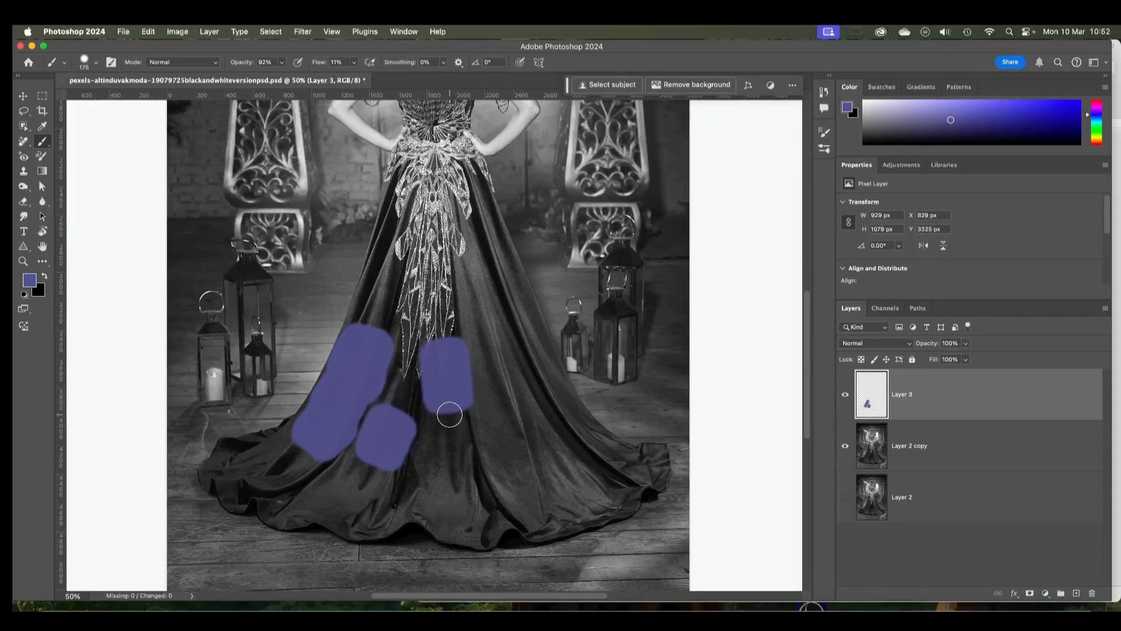
pyautogui.moveTo(430, 319)
pyautogui.mouseDown()
pyautogui.moveTo(446, 348)
pyautogui.moveTo(435, 269)
pyautogui.moveTo(452, 308)
pyautogui.mouseUp()
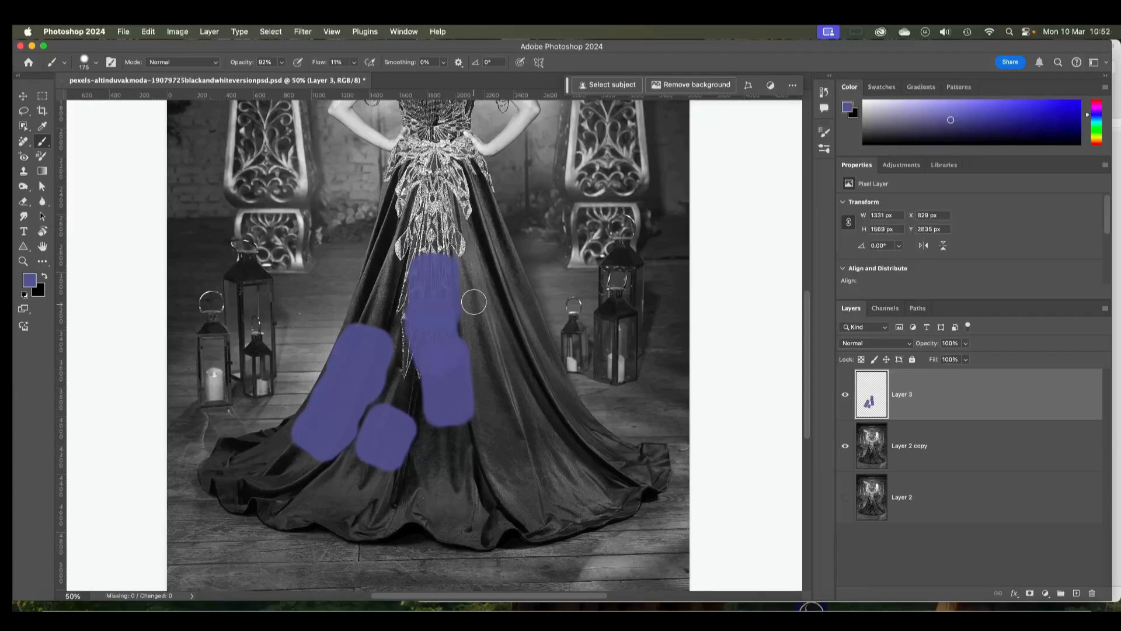
pyautogui.moveTo(473, 302)
pyautogui.mouseDown()
pyautogui.moveTo(475, 350)
pyautogui.moveTo(487, 347)
pyautogui.mouseUp()
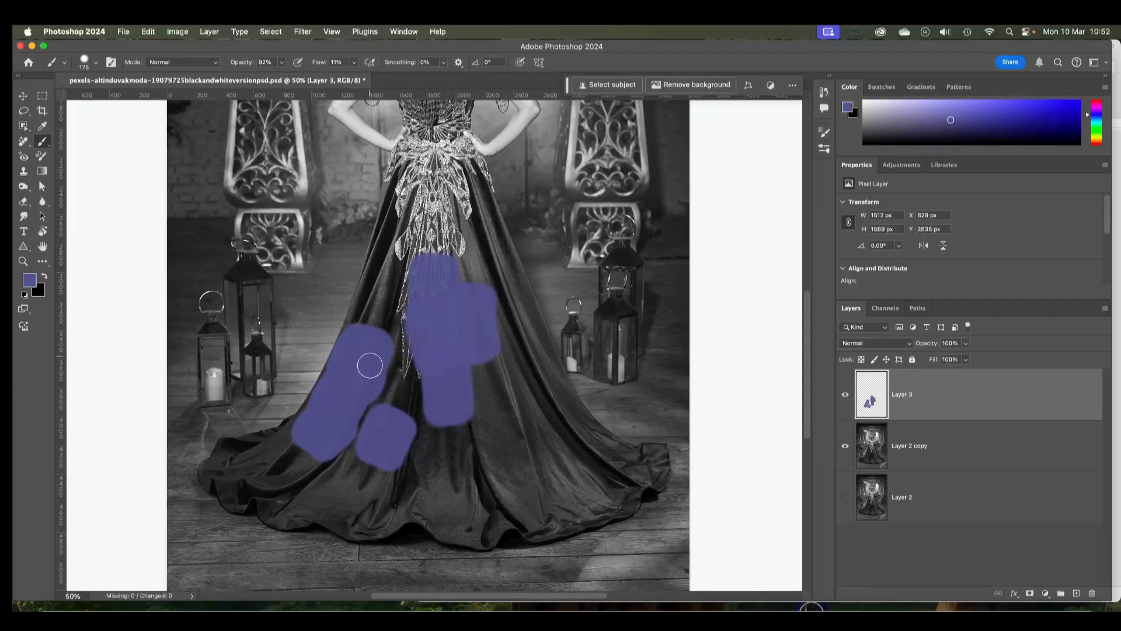
# Raise the brush flow and opacity to 100% and paint solid strokes down the middle of the gown.
pyautogui.click(353, 63)
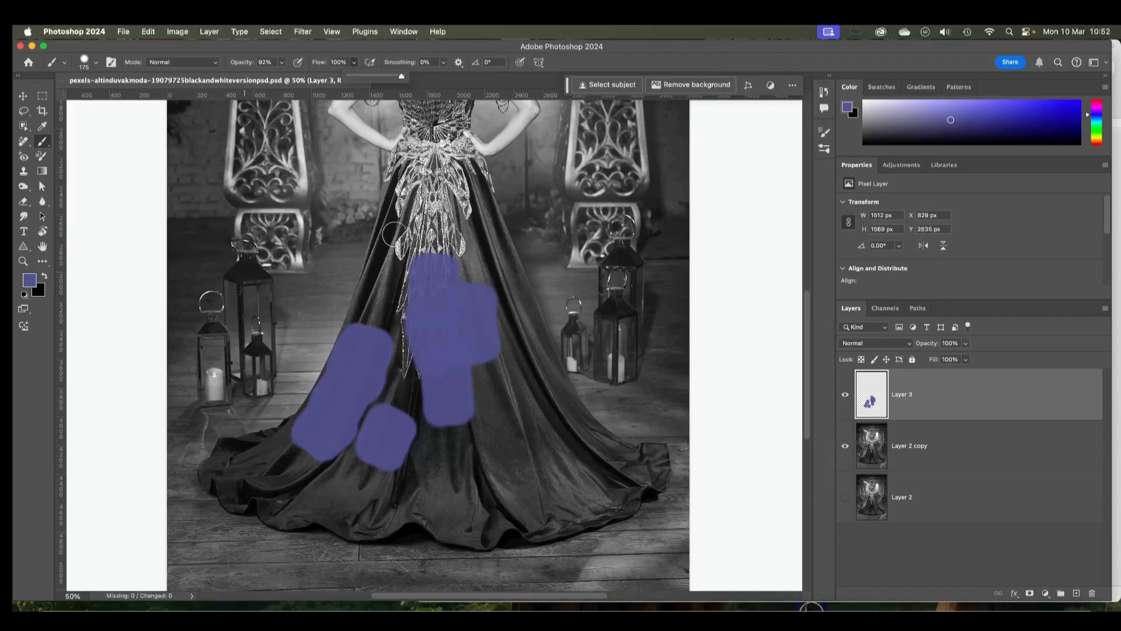
pyautogui.moveTo(470, 163); pyautogui.dragTo(427, 221)
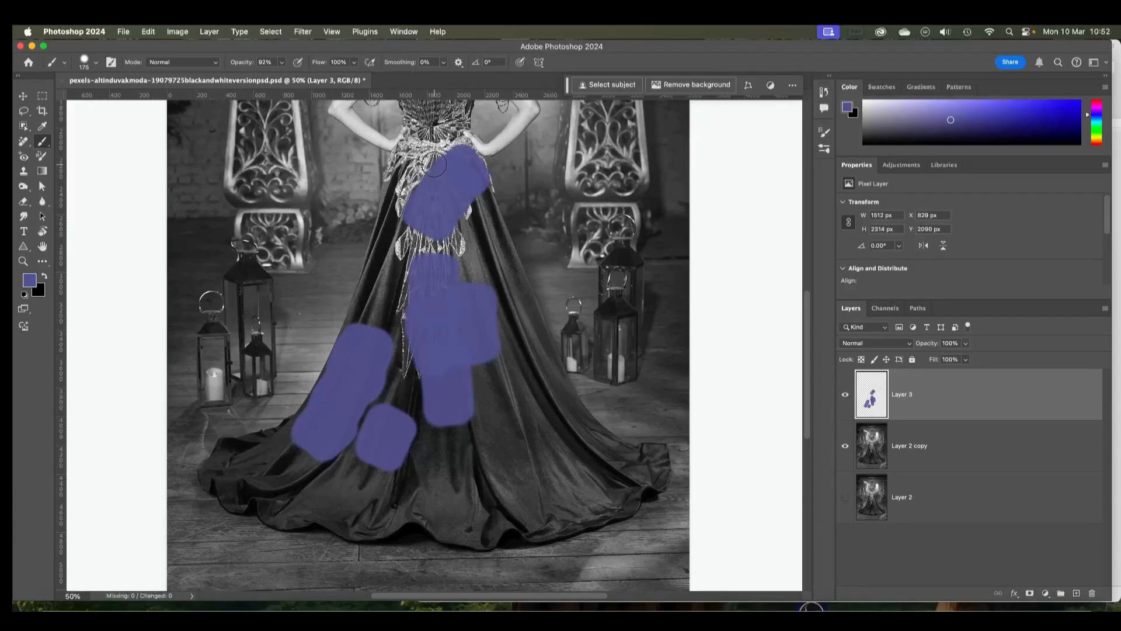
pyautogui.moveTo(434, 166)
pyautogui.mouseDown()
pyautogui.moveTo(456, 205)
pyautogui.moveTo(437, 192)
pyautogui.moveTo(439, 216)
pyautogui.moveTo(441, 188)
pyautogui.moveTo(461, 243)
pyautogui.mouseUp()
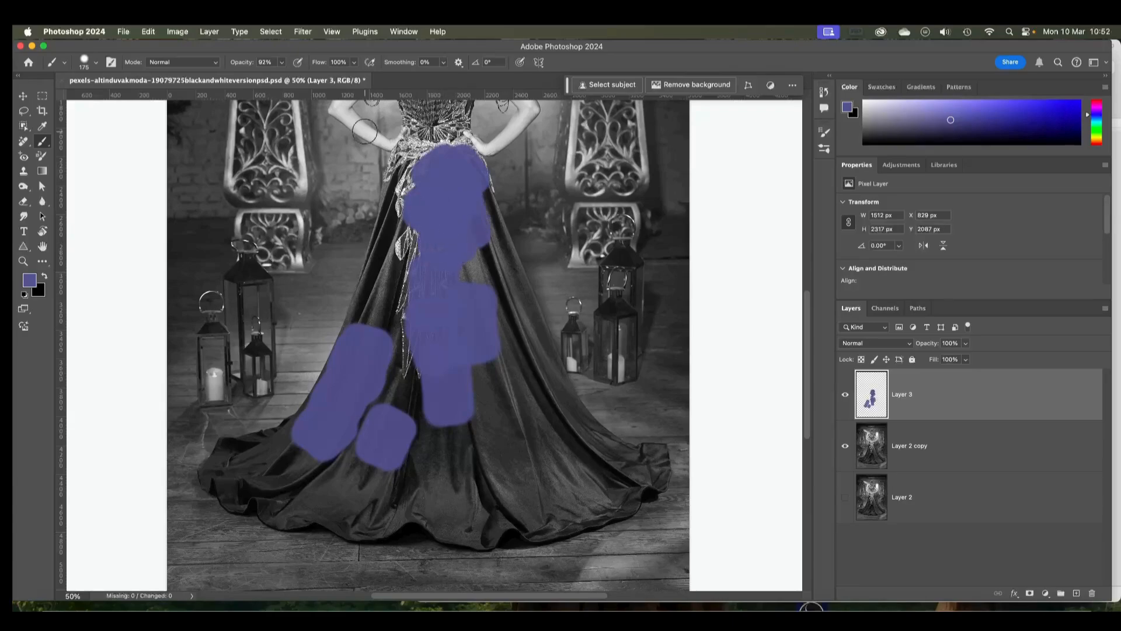
pyautogui.click(282, 62)
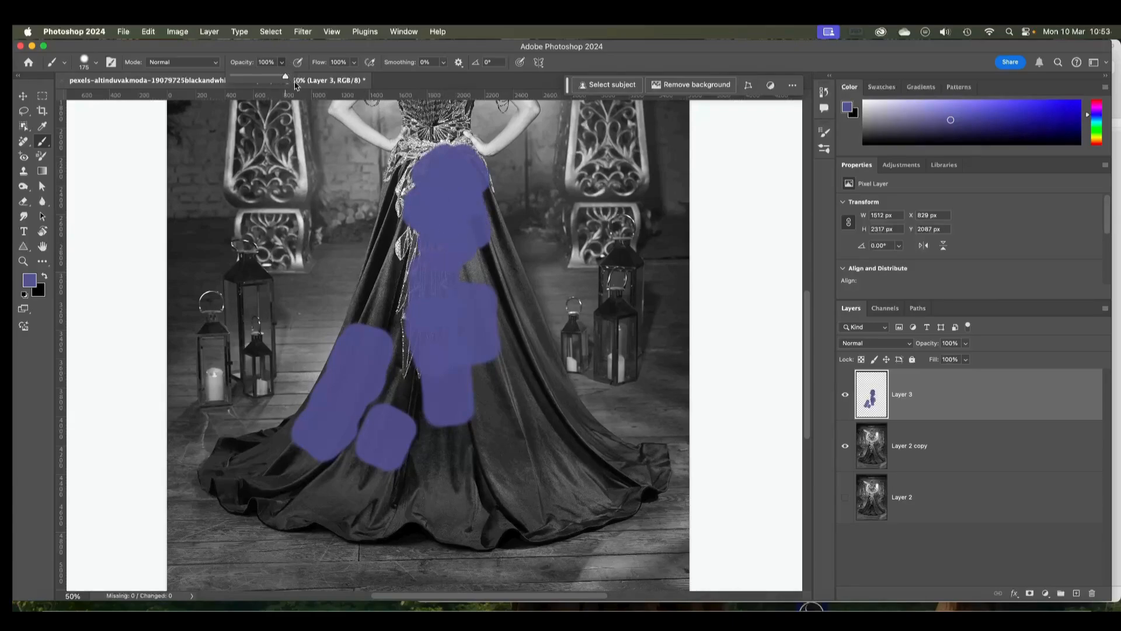
pyautogui.moveTo(394, 262)
pyautogui.mouseDown()
pyautogui.moveTo(384, 329)
pyautogui.moveTo(398, 403)
pyautogui.moveTo(415, 406)
pyautogui.mouseUp()
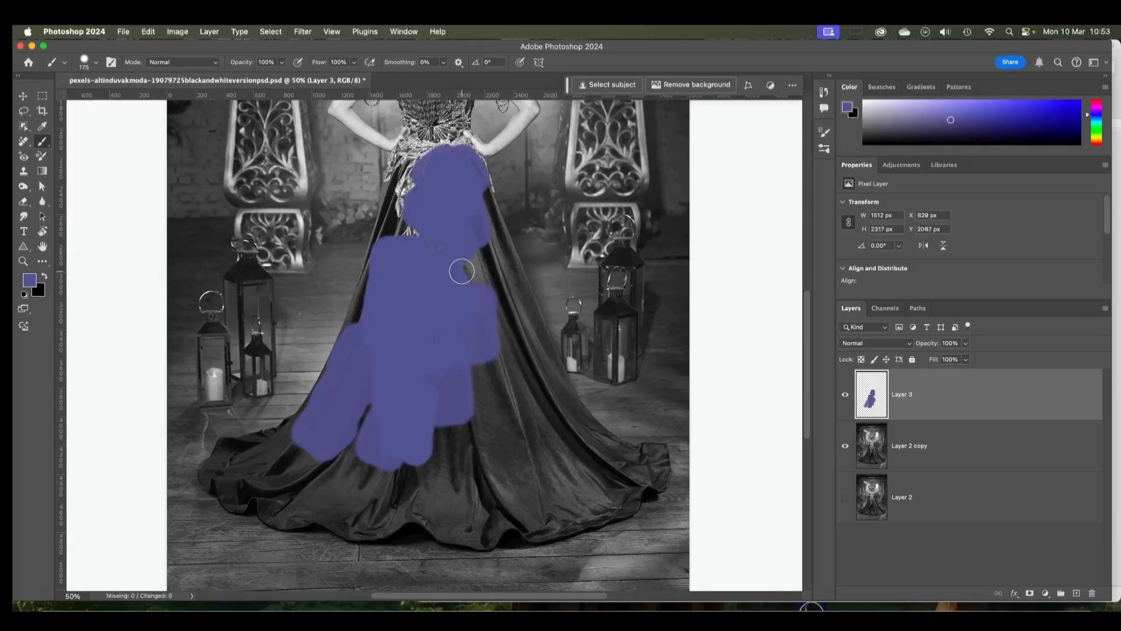
# Delete the layer with the skirt strokes and add a fresh empty layer above the duplicated photo layer.
pyautogui.press('Delete')
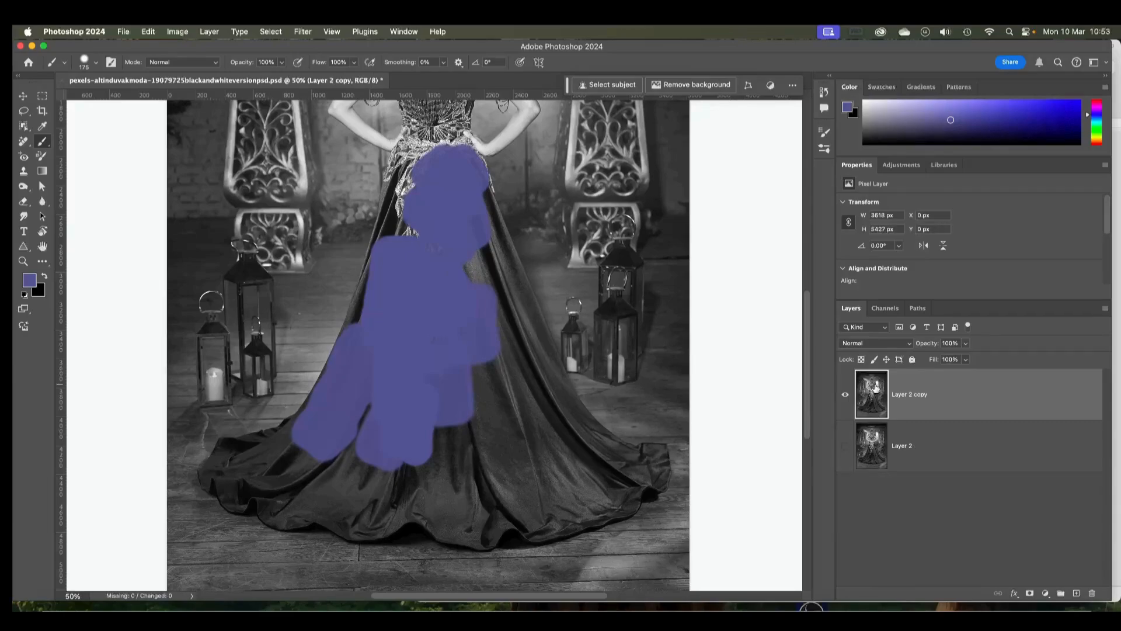
pyautogui.click(1075, 593)
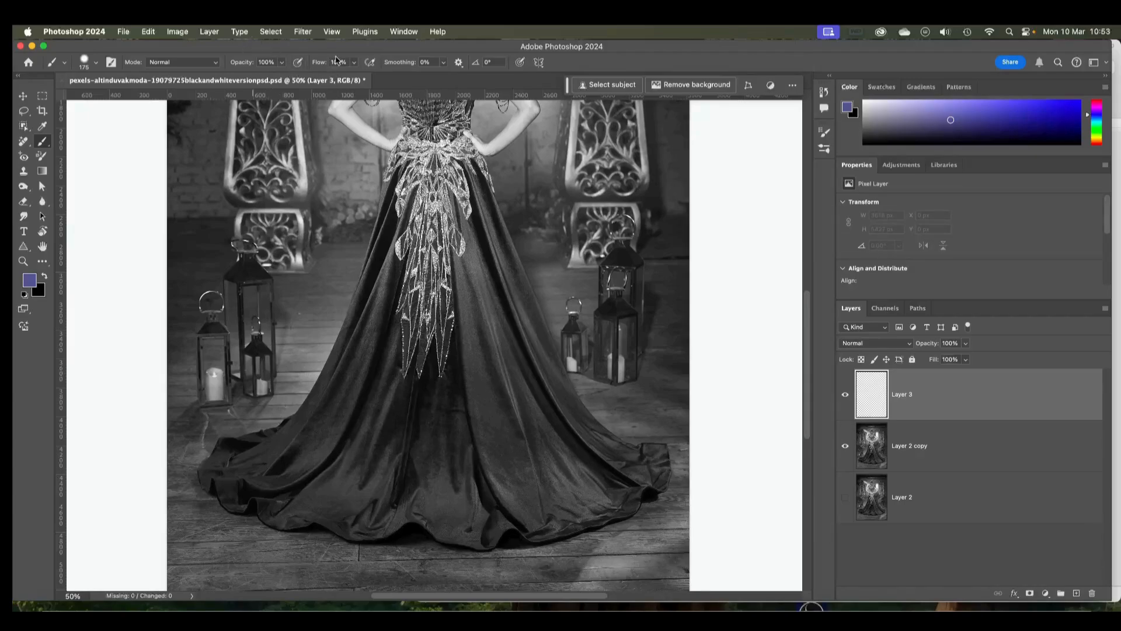
# Set the brush flow to 45% and opacity to 47%, and paint overlapping translucent strokes over the lower skirt.
pyautogui.click(354, 63)
pyautogui.click(282, 62)
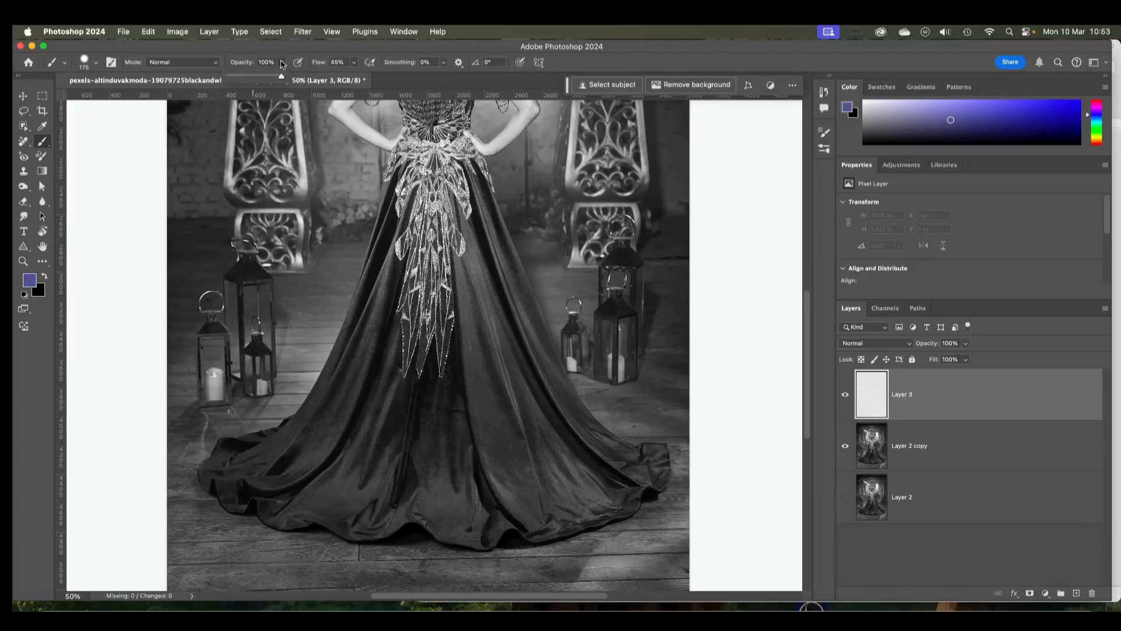
pyautogui.moveTo(358, 396)
pyautogui.mouseDown()
pyautogui.moveTo(338, 415)
pyautogui.moveTo(365, 355)
pyautogui.moveTo(333, 421)
pyautogui.moveTo(376, 337)
pyautogui.moveTo(337, 462)
pyautogui.moveTo(382, 417)
pyautogui.moveTo(362, 473)
pyautogui.moveTo(374, 465)
pyautogui.moveTo(359, 446)
pyautogui.moveTo(335, 481)
pyautogui.moveTo(361, 492)
pyautogui.moveTo(415, 459)
pyautogui.moveTo(395, 405)
pyautogui.moveTo(387, 423)
pyautogui.moveTo(404, 434)
pyautogui.moveTo(401, 467)
pyautogui.moveTo(427, 435)
pyautogui.moveTo(444, 478)
pyautogui.moveTo(468, 398)
pyautogui.moveTo(459, 478)
pyautogui.moveTo(496, 458)
pyautogui.mouseUp()
pyautogui.moveTo(465, 314)
pyautogui.mouseDown()
pyautogui.moveTo(474, 404)
pyautogui.moveTo(498, 407)
pyautogui.mouseUp()
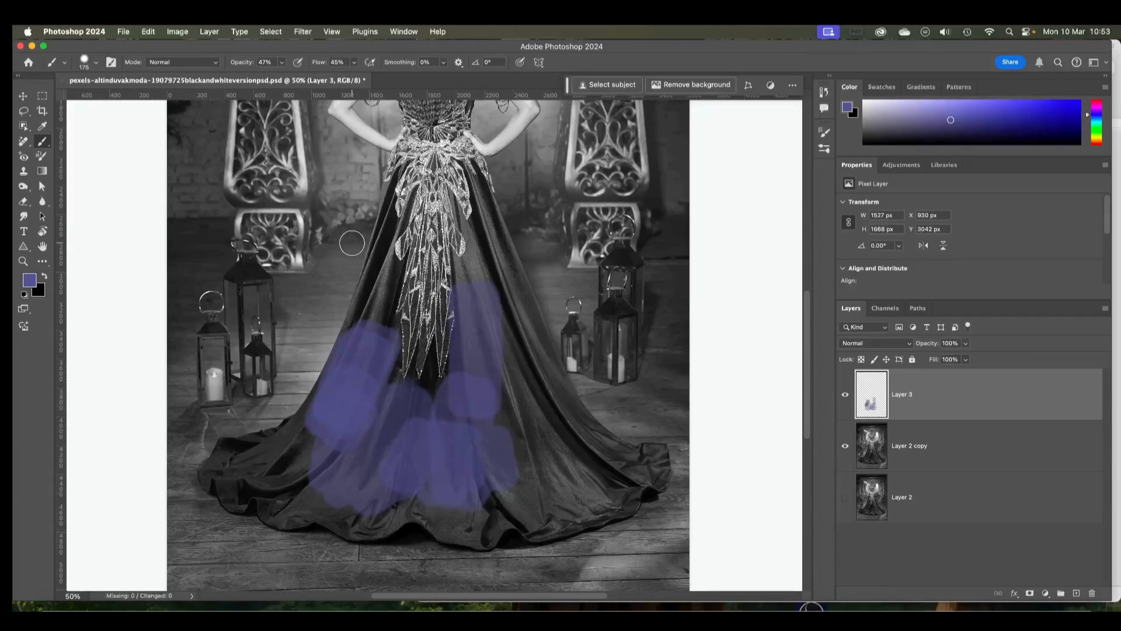
# Undo all the translucent strokes painted on the skirt.
pyautogui.press('super+z')
pyautogui.press('super+z')
pyautogui.press('super+z')
pyautogui.press('super+z')
pyautogui.press('super+z')
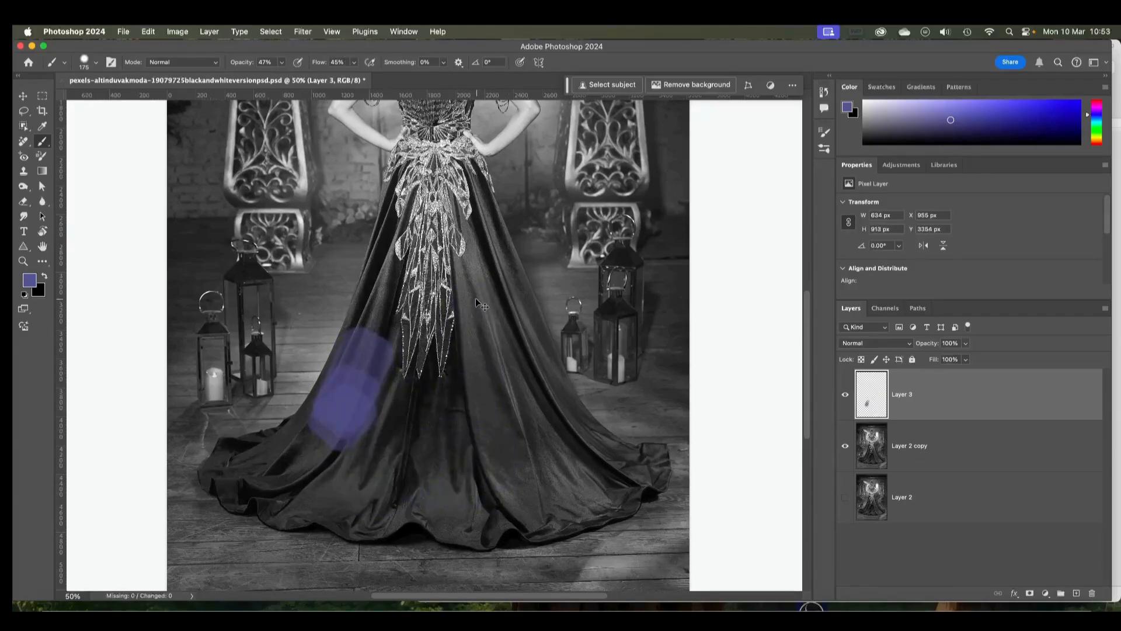
pyautogui.press('super+z')
pyautogui.press('super+z')
pyautogui.press('super+z')
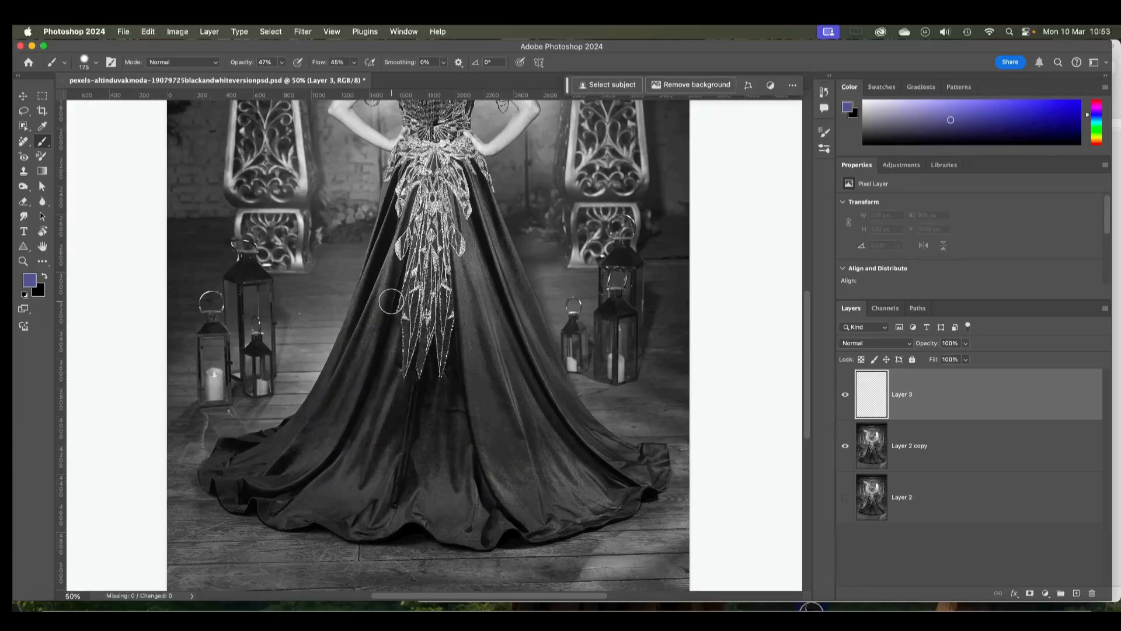
# Enlarge the brush to 700 px, try one broad patch across the upper skirt, and undo it.
pyautogui.press(']')
pyautogui.press(']')
pyautogui.press(']')
pyautogui.press(']')
pyautogui.press(']')
pyautogui.press(']')
pyautogui.press(']')
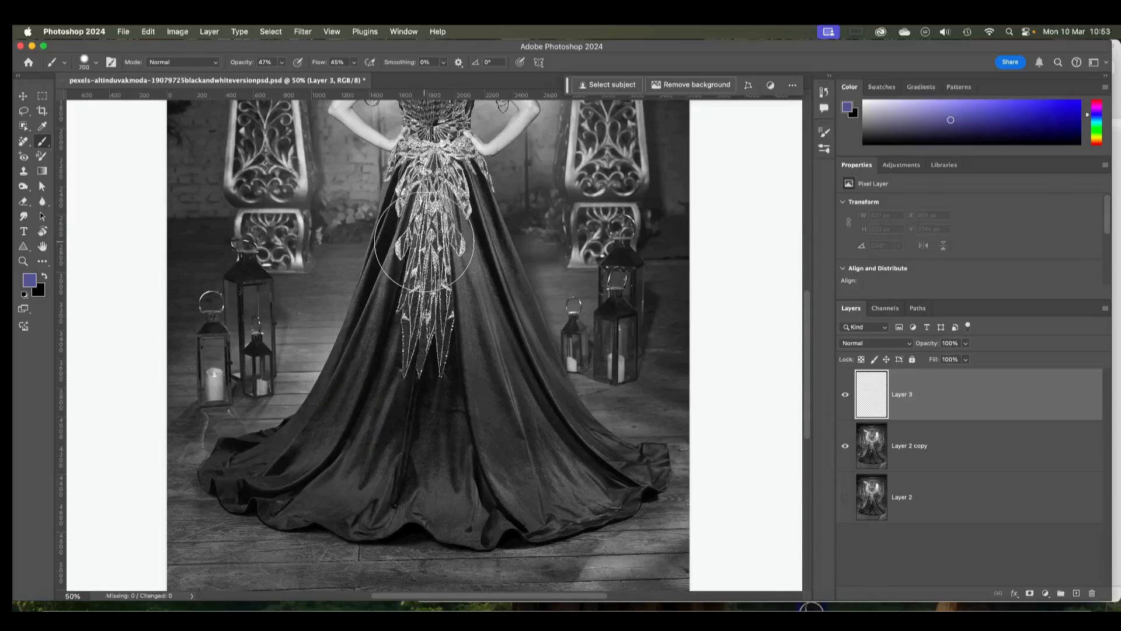
pyautogui.moveTo(434, 242)
pyautogui.mouseDown()
pyautogui.moveTo(437, 367)
pyautogui.moveTo(432, 276)
pyautogui.mouseUp()
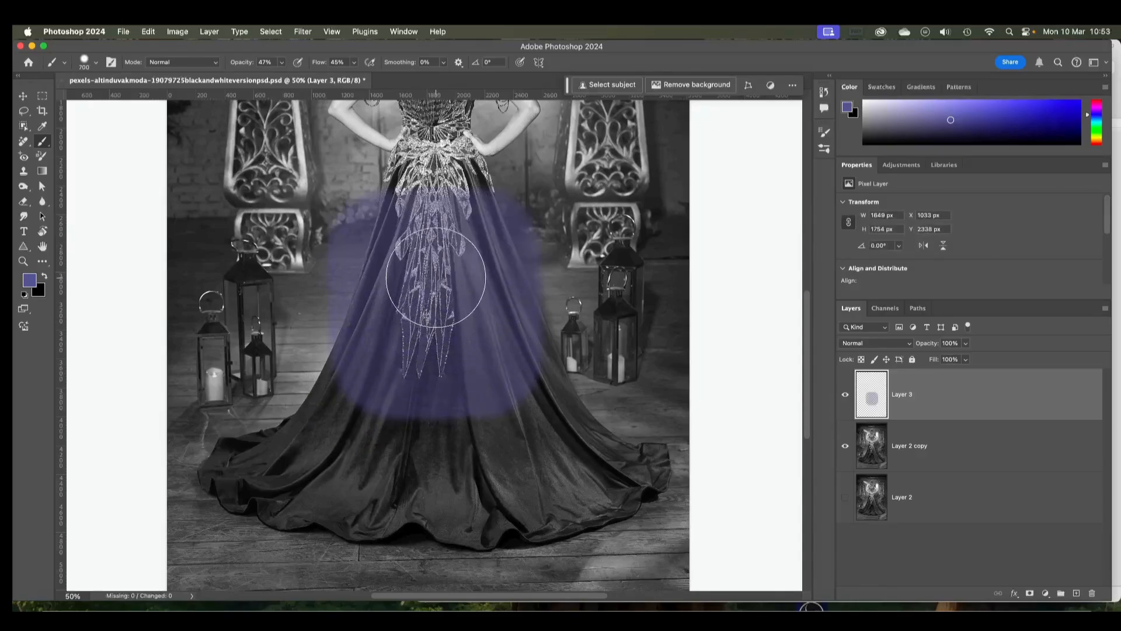
pyautogui.press('super+z')
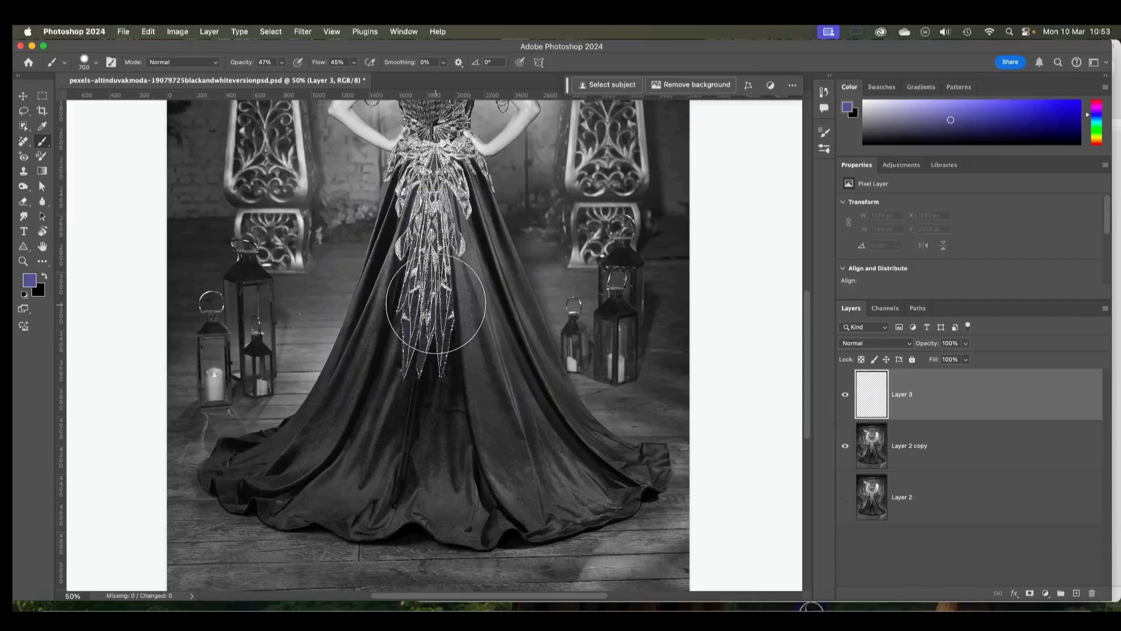
# Paint overlapping strokes with the 700 px brush over the skirt, spilling onto the lanterns and floor beside it.
pyautogui.moveTo(445, 275); pyautogui.dragTo(446, 283)
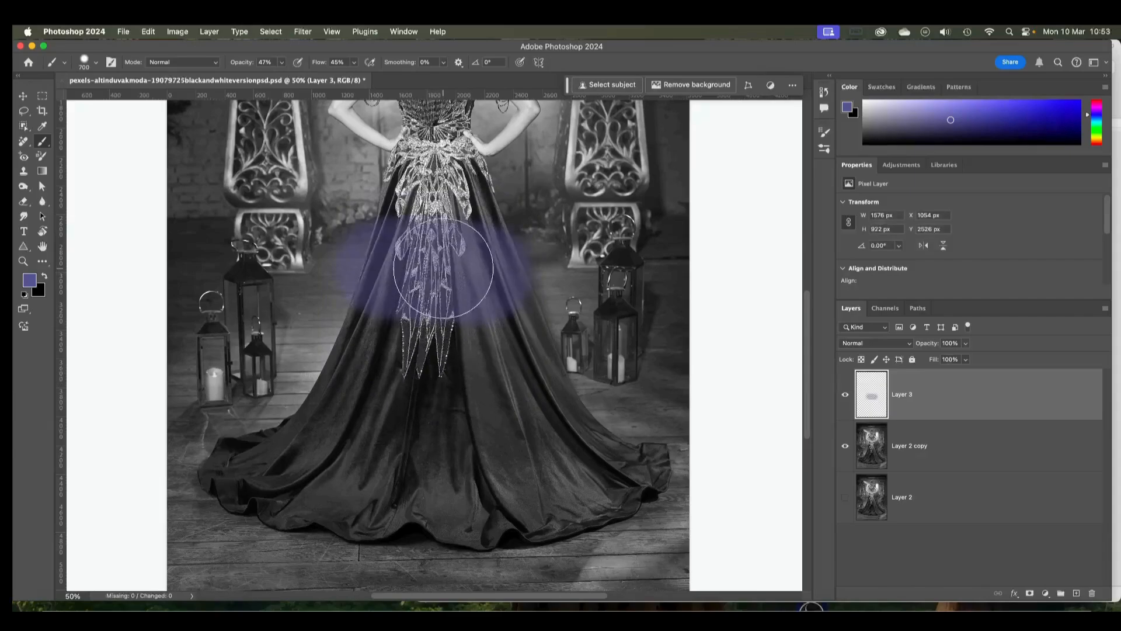
pyautogui.click(443, 204)
pyautogui.moveTo(491, 392)
pyautogui.mouseDown()
pyautogui.moveTo(391, 417)
pyautogui.moveTo(495, 431)
pyautogui.mouseUp()
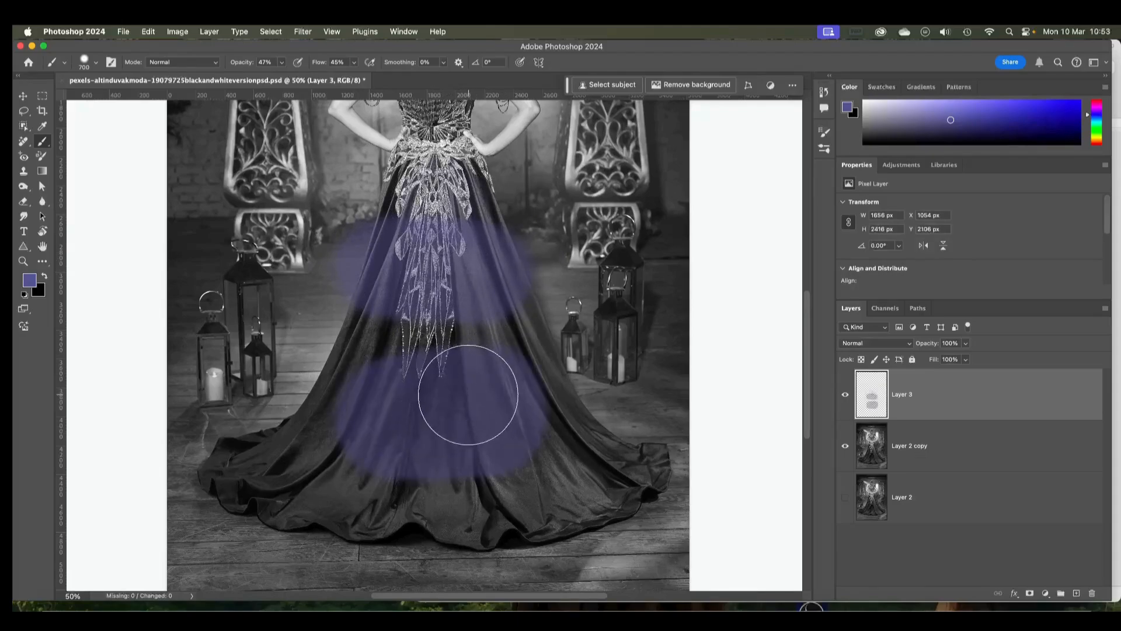
pyautogui.moveTo(460, 370)
pyautogui.mouseDown()
pyautogui.moveTo(495, 404)
pyautogui.moveTo(470, 406)
pyautogui.mouseUp()
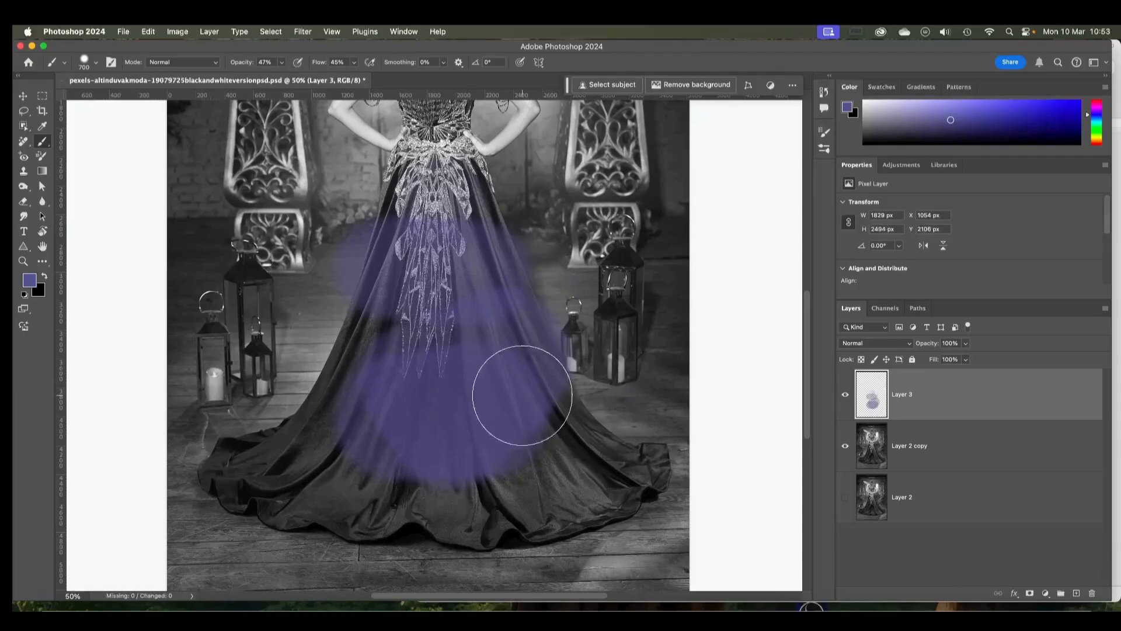
pyautogui.moveTo(499, 283)
pyautogui.mouseDown()
pyautogui.moveTo(552, 381)
pyautogui.moveTo(613, 450)
pyautogui.mouseUp()
pyautogui.moveTo(562, 421); pyautogui.dragTo(563, 426)
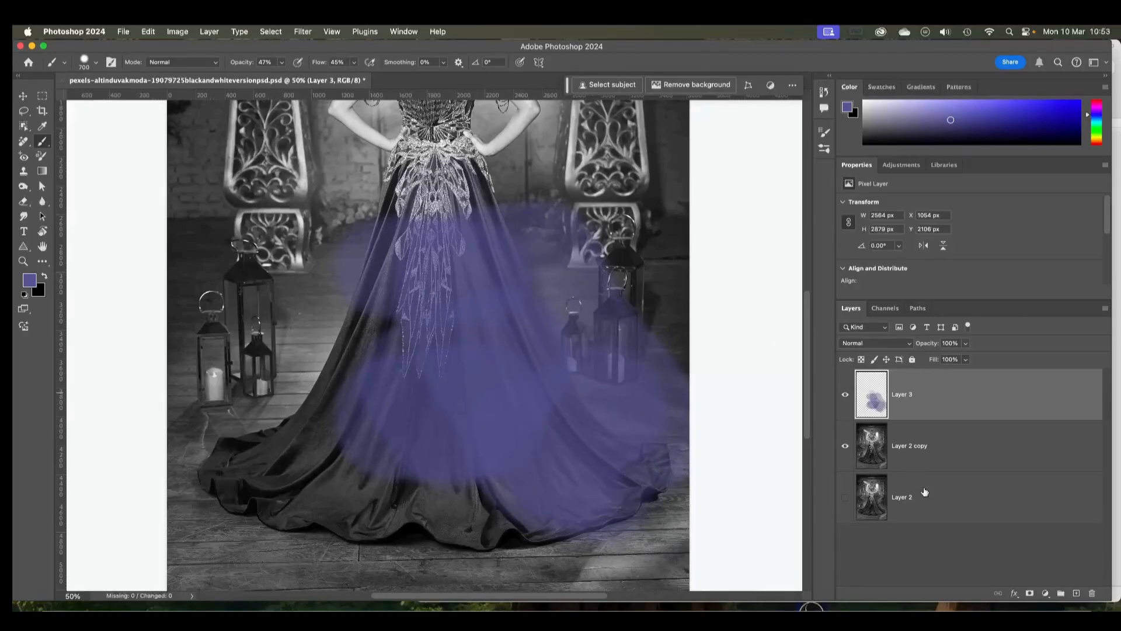
# Add a layer mask to the paint layer and mask out in black the color spilled over the lanterns beside the gown.
pyautogui.click(1029, 592)
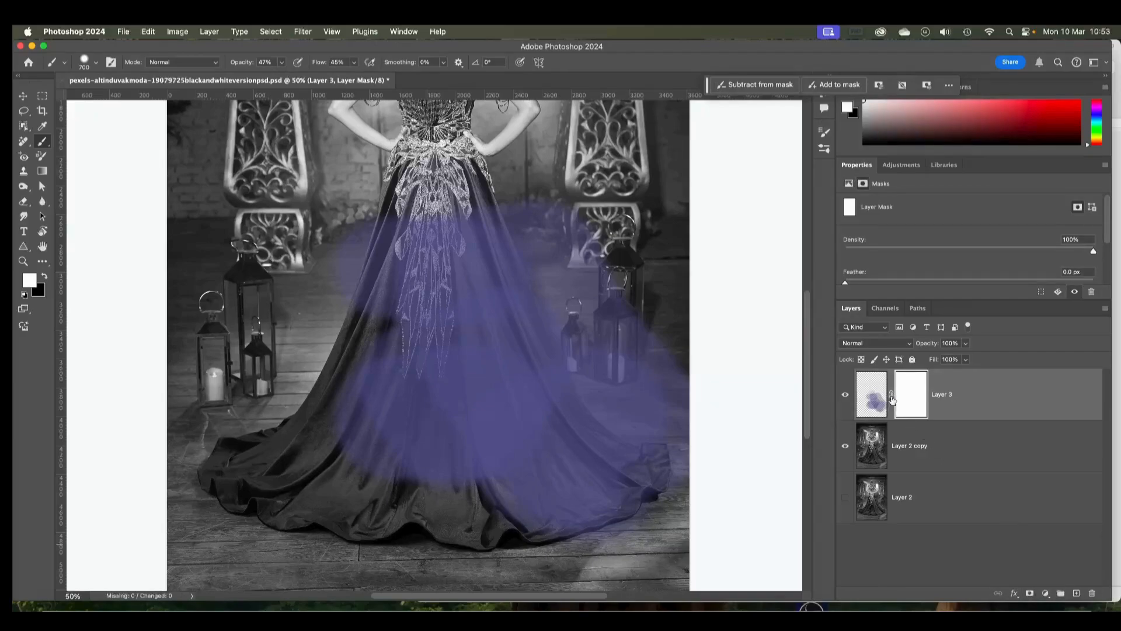
pyautogui.press('x')
pyautogui.moveTo(578, 199)
pyautogui.mouseDown()
pyautogui.moveTo(672, 345)
pyautogui.moveTo(659, 352)
pyautogui.moveTo(612, 335)
pyautogui.moveTo(630, 365)
pyautogui.moveTo(718, 413)
pyautogui.mouseUp()
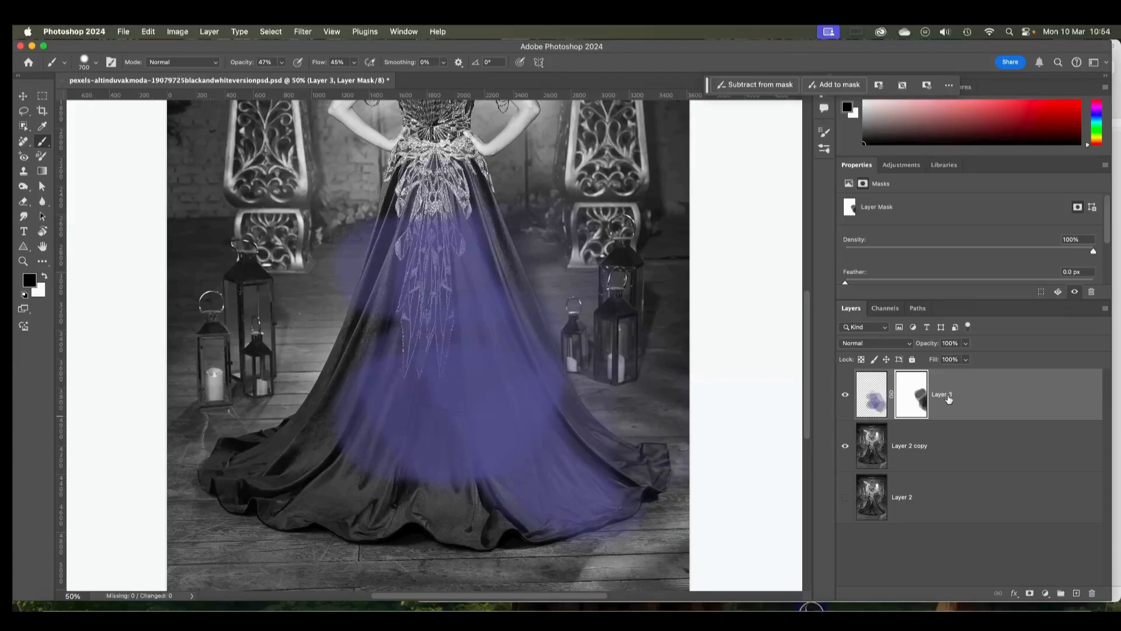
# Delete the layer mask and the painted layer, and add a new empty layer above the duplicated photo layer.
pyautogui.press('Delete')
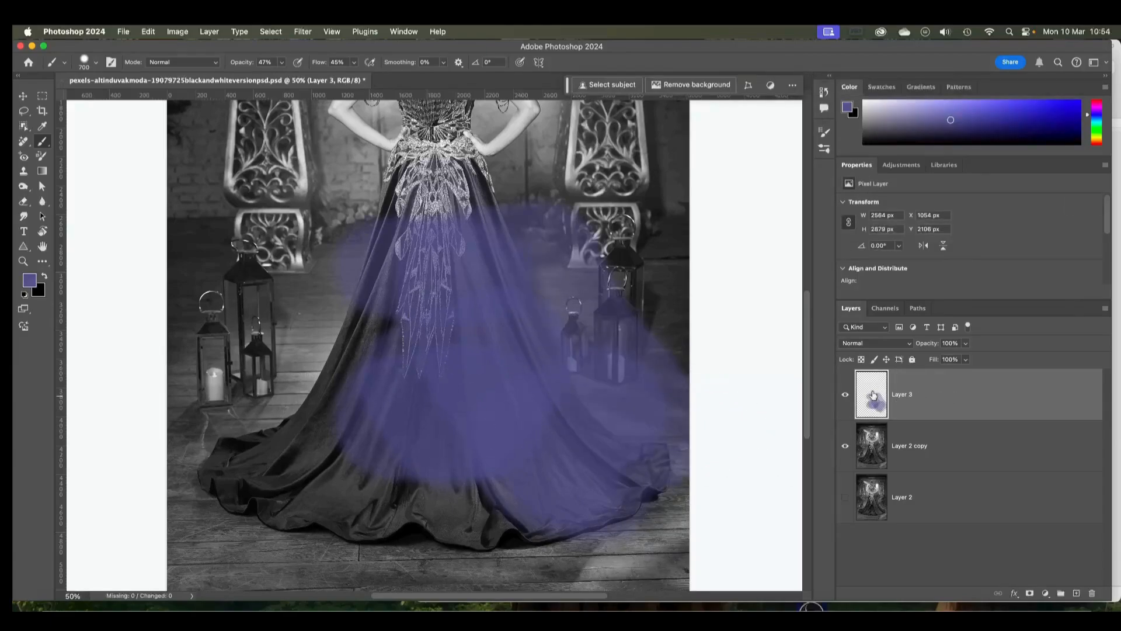
pyautogui.press('Delete')
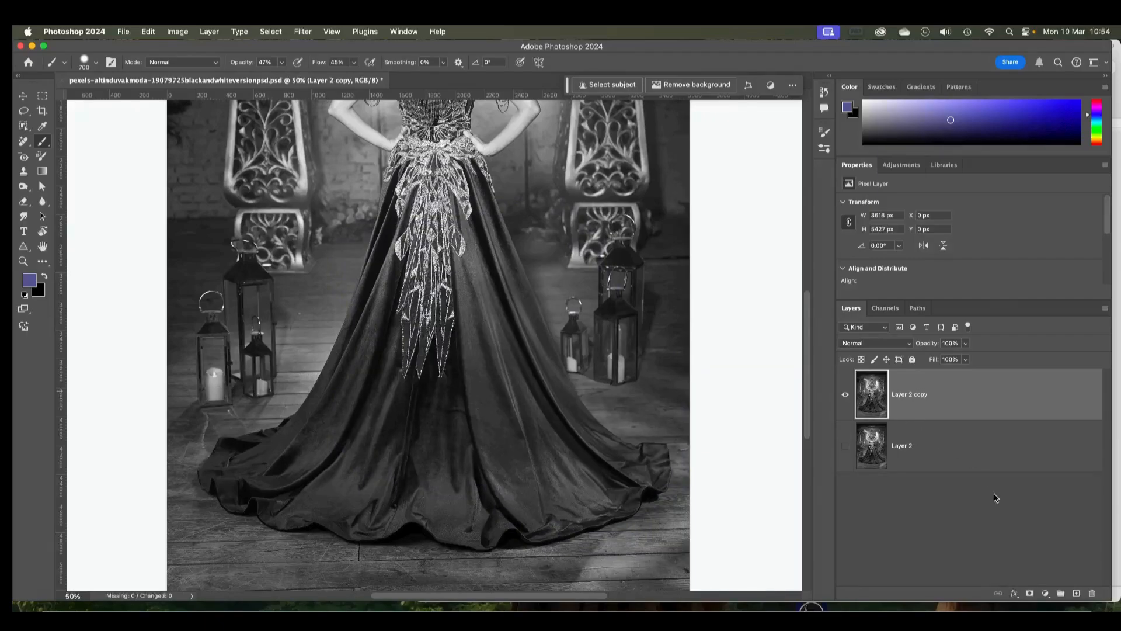
pyautogui.click(1076, 593)
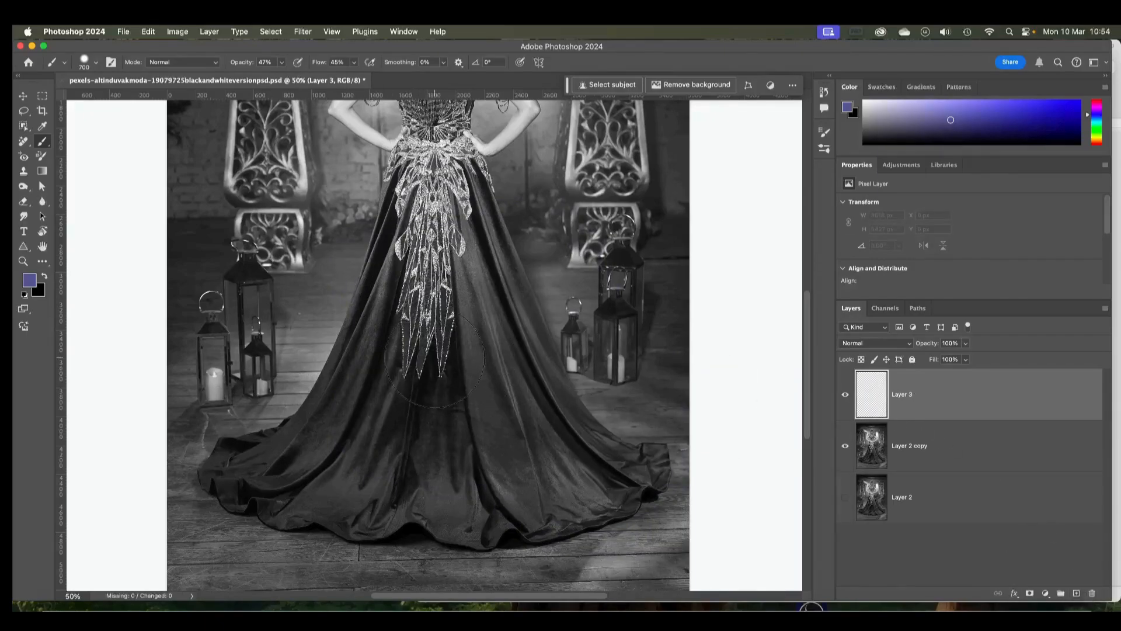
# Set the brush to 500 px, 79% opacity and 71% flow, and try a patch on the lower skirt before undoing it.
pyautogui.press('[')
pyautogui.click(281, 63)
pyautogui.click(354, 62)
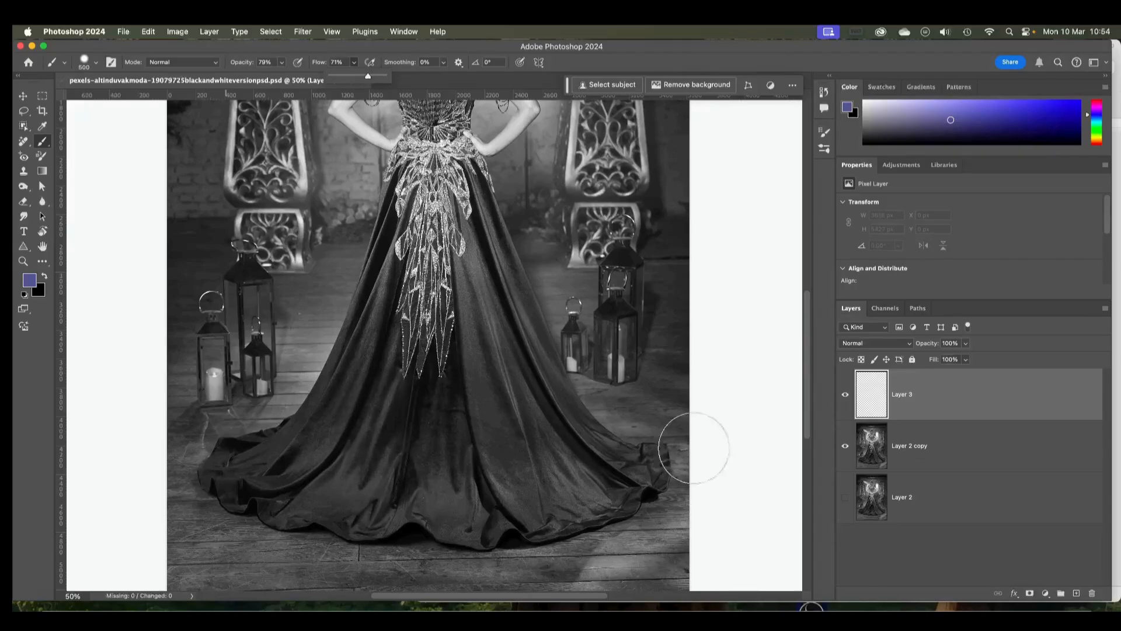
pyautogui.moveTo(327, 425); pyautogui.dragTo(380, 393)
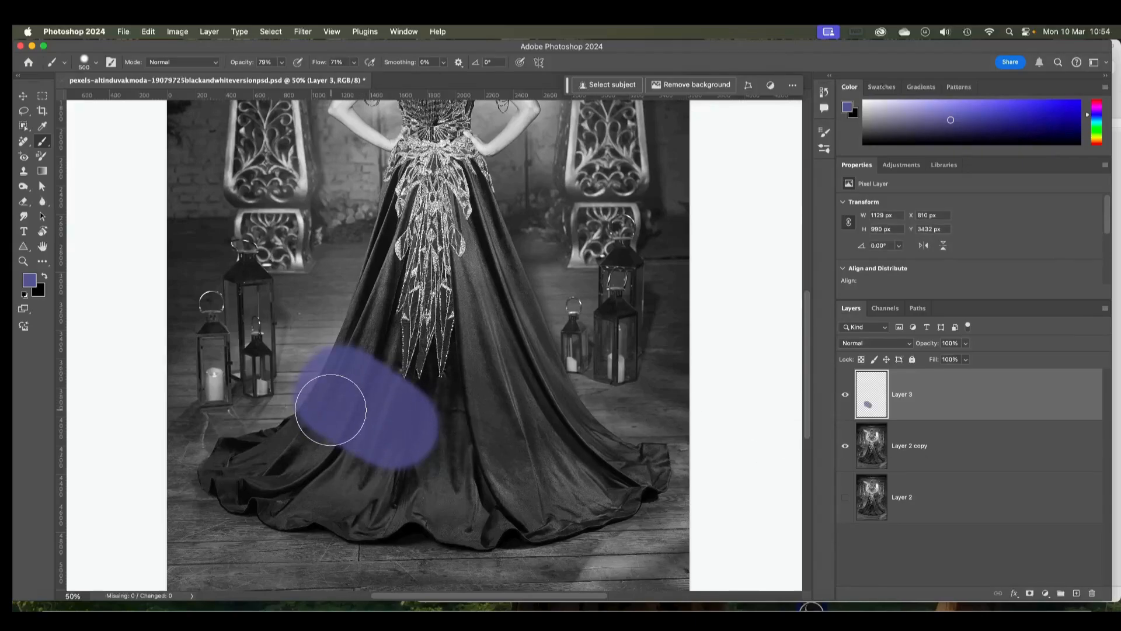
pyautogui.press('super+z')
# Reduce the brush size to 175 px and paint overlapping strokes across the middle and lower part of the skirt.
pyautogui.press('[')
pyautogui.press('[')
pyautogui.press('[')
pyautogui.press('[')
pyautogui.press('[')
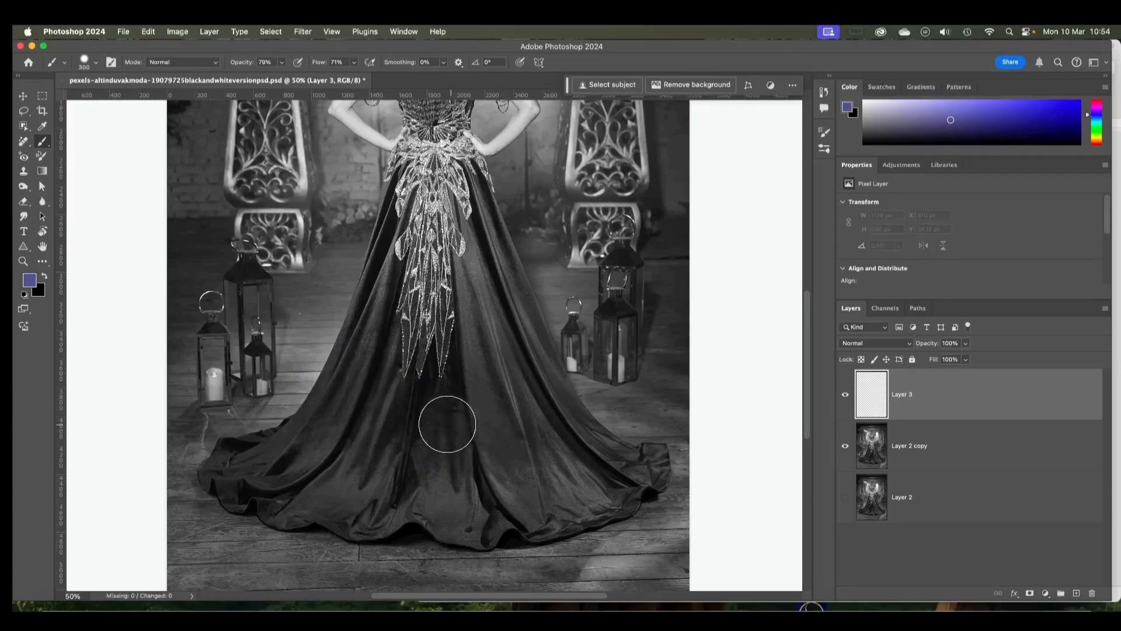
pyautogui.moveTo(376, 413)
pyautogui.mouseDown()
pyautogui.moveTo(368, 436)
pyautogui.moveTo(418, 403)
pyautogui.moveTo(425, 430)
pyautogui.moveTo(466, 442)
pyautogui.moveTo(476, 291)
pyautogui.mouseUp()
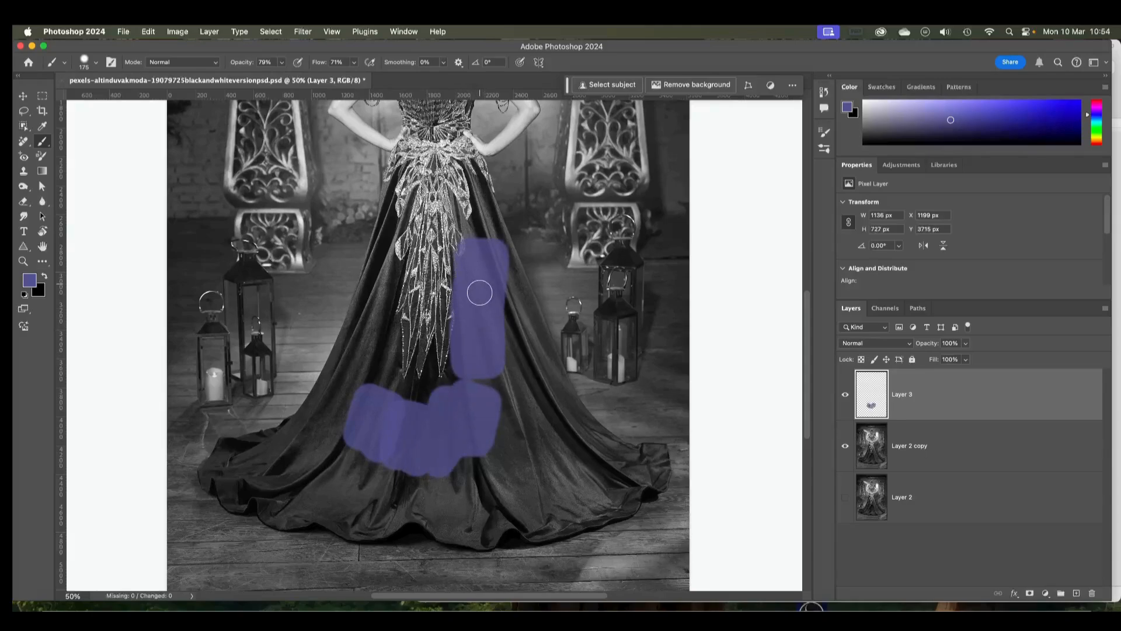
pyautogui.moveTo(395, 275)
pyautogui.mouseDown()
pyautogui.moveTo(353, 391)
pyautogui.moveTo(442, 375)
pyautogui.moveTo(414, 392)
pyautogui.moveTo(332, 404)
pyautogui.moveTo(313, 431)
pyautogui.moveTo(343, 420)
pyautogui.moveTo(370, 437)
pyautogui.moveTo(384, 378)
pyautogui.moveTo(379, 411)
pyautogui.moveTo(416, 429)
pyautogui.moveTo(450, 367)
pyautogui.moveTo(435, 449)
pyautogui.moveTo(441, 467)
pyautogui.moveTo(477, 418)
pyautogui.moveTo(479, 475)
pyautogui.moveTo(399, 456)
pyautogui.moveTo(476, 366)
pyautogui.moveTo(485, 392)
pyautogui.moveTo(503, 382)
pyautogui.moveTo(478, 323)
pyautogui.moveTo(458, 348)
pyautogui.moveTo(412, 345)
pyautogui.moveTo(448, 366)
pyautogui.mouseUp()
# Undo all the strokes painted on the skirt with the 175 px brush.
pyautogui.press('super+z')
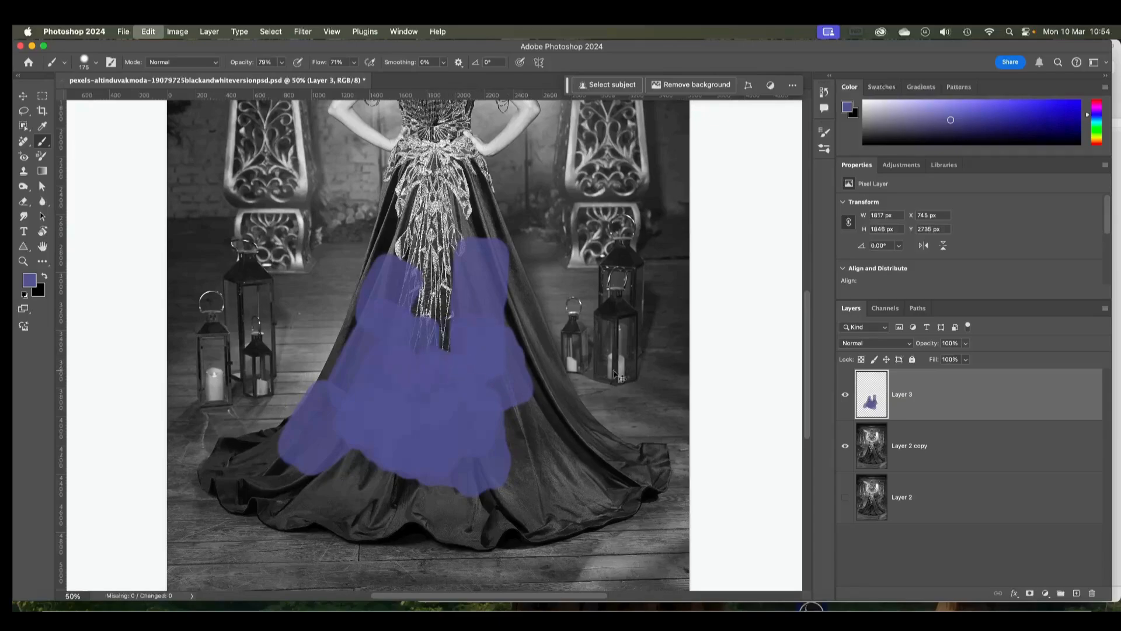
pyautogui.press('super+z')
pyautogui.press('super+z')
pyautogui.press('super+z')
pyautogui.press('super+z')
pyautogui.press('super+z')
pyautogui.press('super+z')
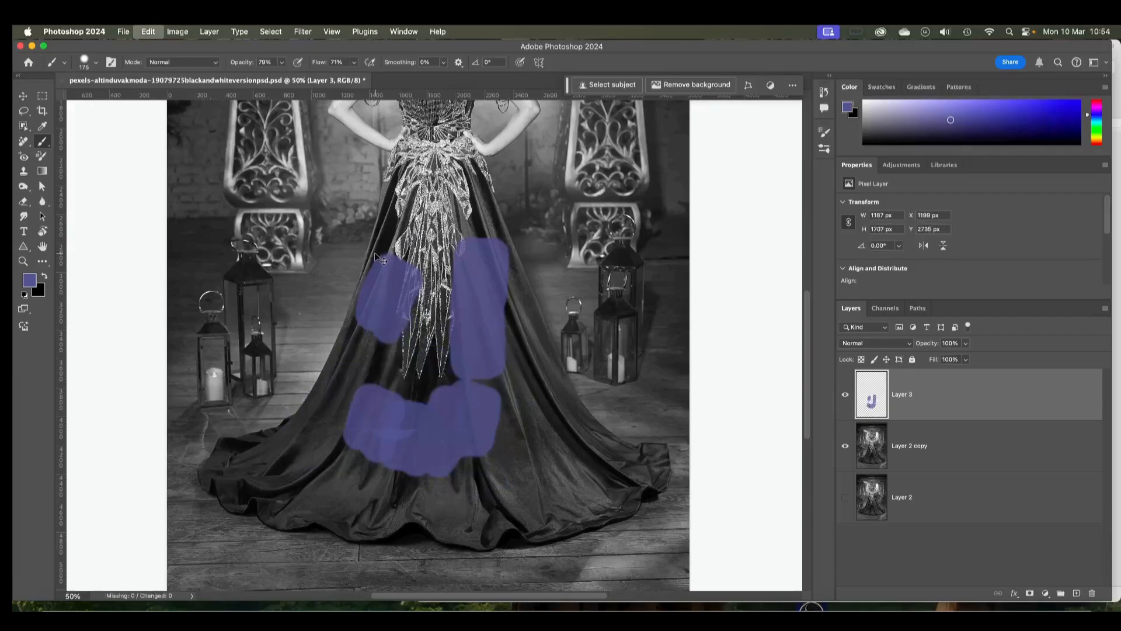
pyautogui.press('super+z')
pyautogui.press('super+z')
pyautogui.press('super+z')
pyautogui.press('super+z')
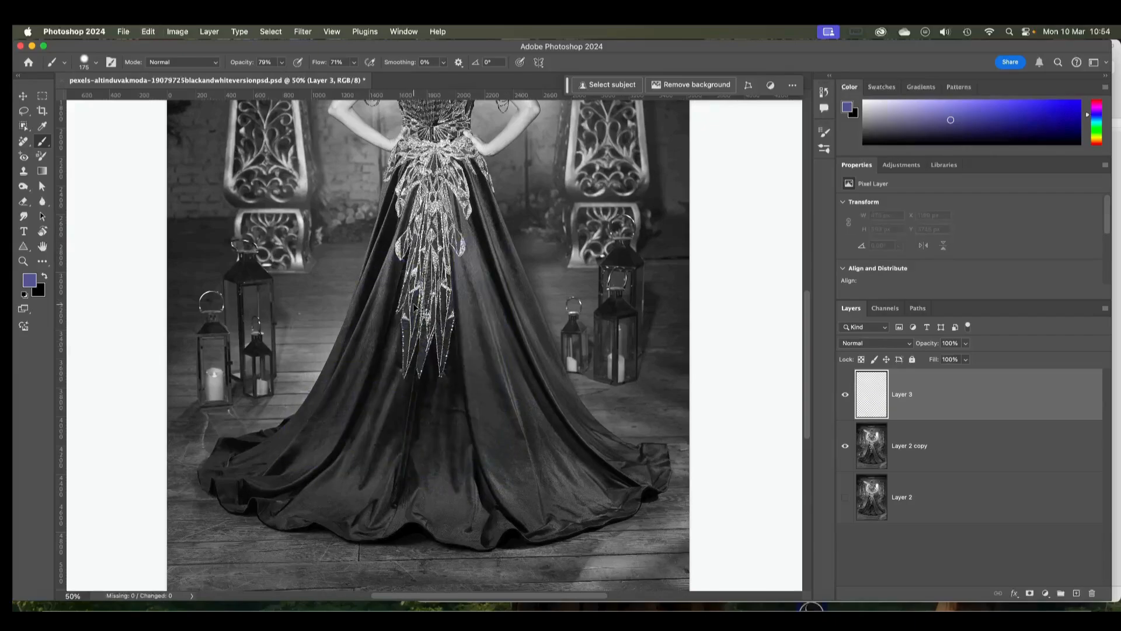
# Set the brush to 40% opacity and 42% flow, and paint overlapping strokes over most of the skirt.
pyautogui.click(281, 62)
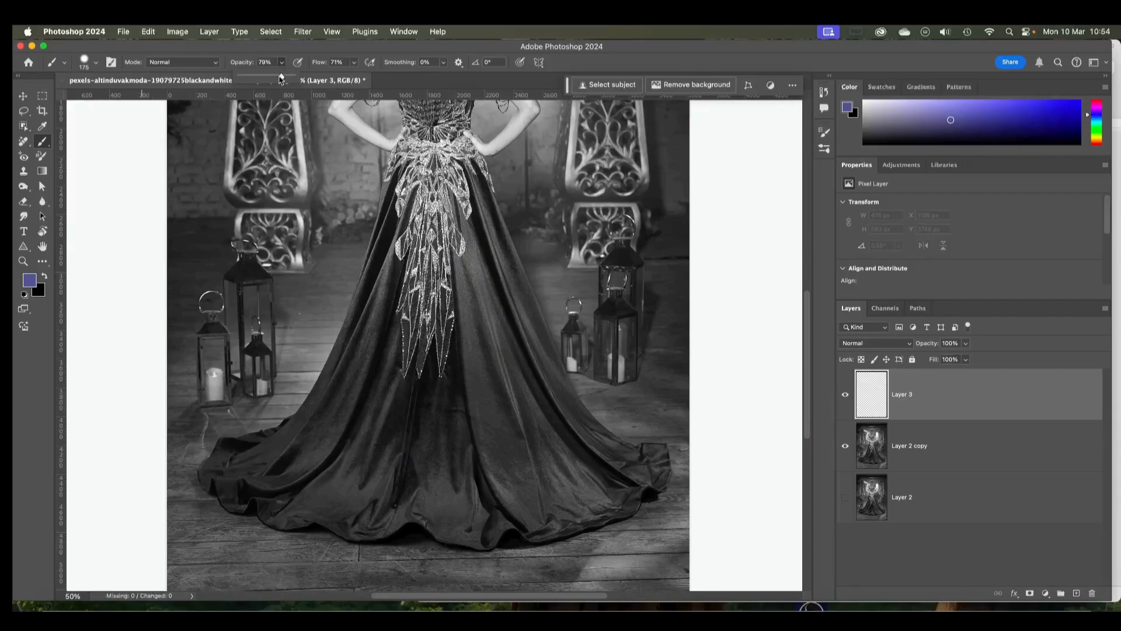
pyautogui.click(353, 63)
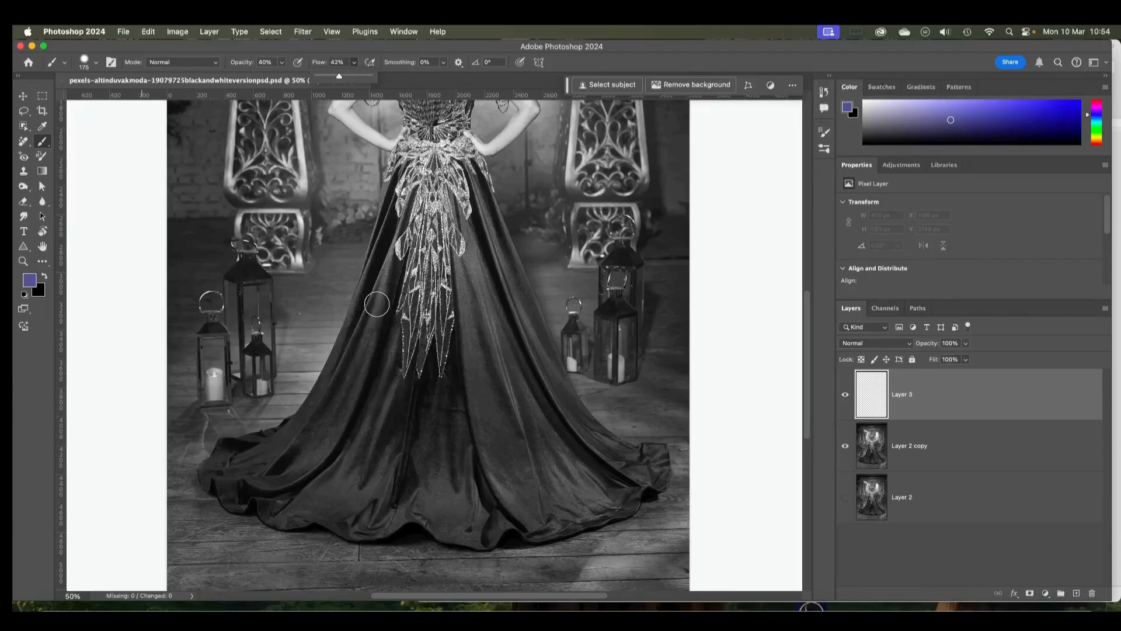
pyautogui.click(386, 271)
pyautogui.moveTo(386, 272)
pyautogui.mouseDown()
pyautogui.moveTo(363, 385)
pyautogui.moveTo(319, 478)
pyautogui.mouseUp()
pyautogui.moveTo(418, 319); pyautogui.dragTo(352, 499)
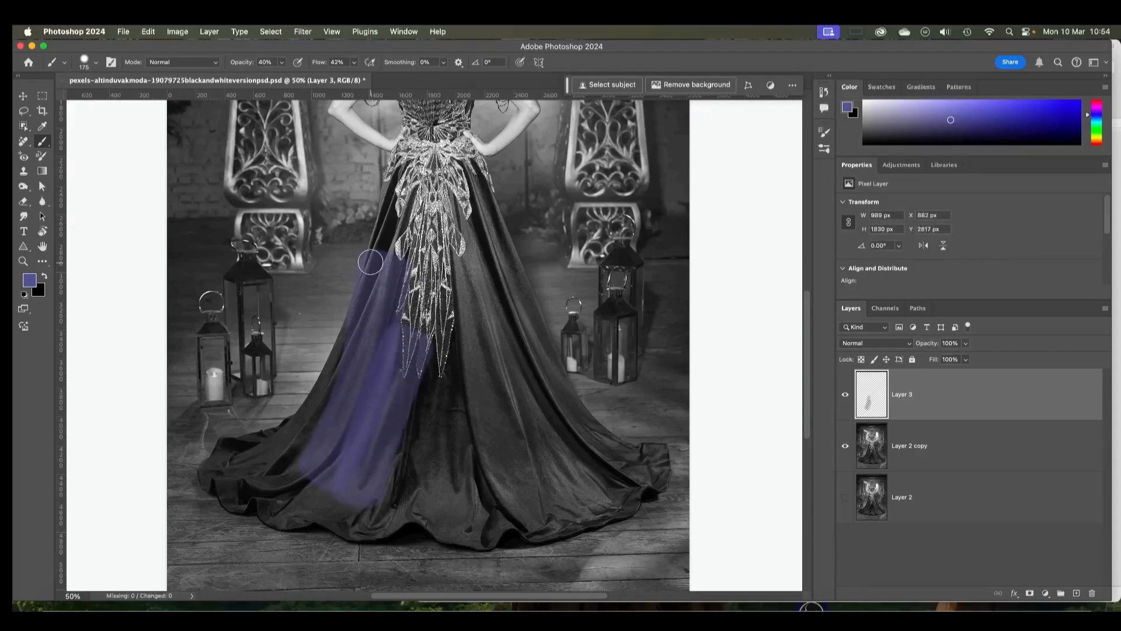
pyautogui.moveTo(361, 331)
pyautogui.mouseDown()
pyautogui.moveTo(282, 457)
pyautogui.moveTo(230, 457)
pyautogui.moveTo(246, 487)
pyautogui.moveTo(376, 502)
pyautogui.moveTo(422, 453)
pyautogui.moveTo(445, 387)
pyautogui.moveTo(414, 465)
pyautogui.moveTo(465, 367)
pyautogui.moveTo(481, 263)
pyautogui.moveTo(402, 229)
pyautogui.moveTo(363, 348)
pyautogui.moveTo(446, 279)
pyautogui.moveTo(466, 188)
pyautogui.moveTo(472, 219)
pyautogui.moveTo(477, 188)
pyautogui.moveTo(482, 247)
pyautogui.moveTo(544, 432)
pyautogui.moveTo(511, 425)
pyautogui.moveTo(512, 466)
pyautogui.moveTo(491, 488)
pyautogui.moveTo(482, 435)
pyautogui.moveTo(446, 496)
pyautogui.moveTo(460, 517)
pyautogui.moveTo(506, 513)
pyautogui.moveTo(363, 516)
pyautogui.moveTo(338, 489)
pyautogui.moveTo(413, 387)
pyautogui.moveTo(524, 354)
pyautogui.moveTo(589, 469)
pyautogui.moveTo(510, 306)
pyautogui.moveTo(578, 418)
pyautogui.moveTo(576, 409)
pyautogui.moveTo(563, 464)
pyautogui.moveTo(551, 401)
pyautogui.mouseUp()
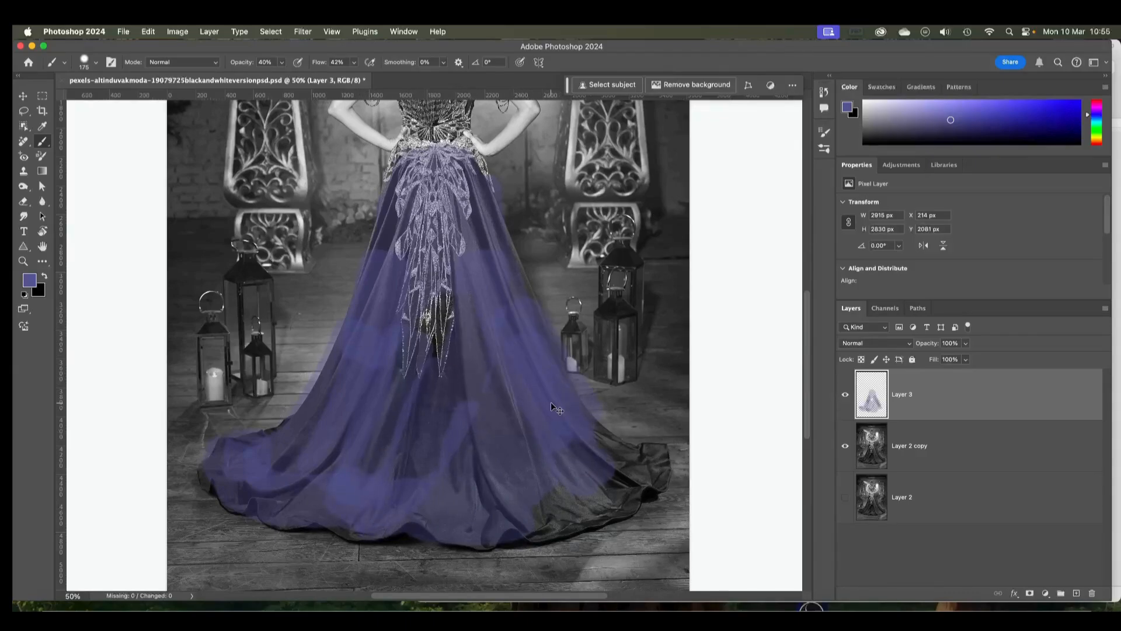
# Undo all the strokes painted on the skirt with the 40% opacity brush.
pyautogui.press('super+z')
pyautogui.press('super+z')
pyautogui.press('super+z')
pyautogui.press('super+z')
pyautogui.press('super+z')
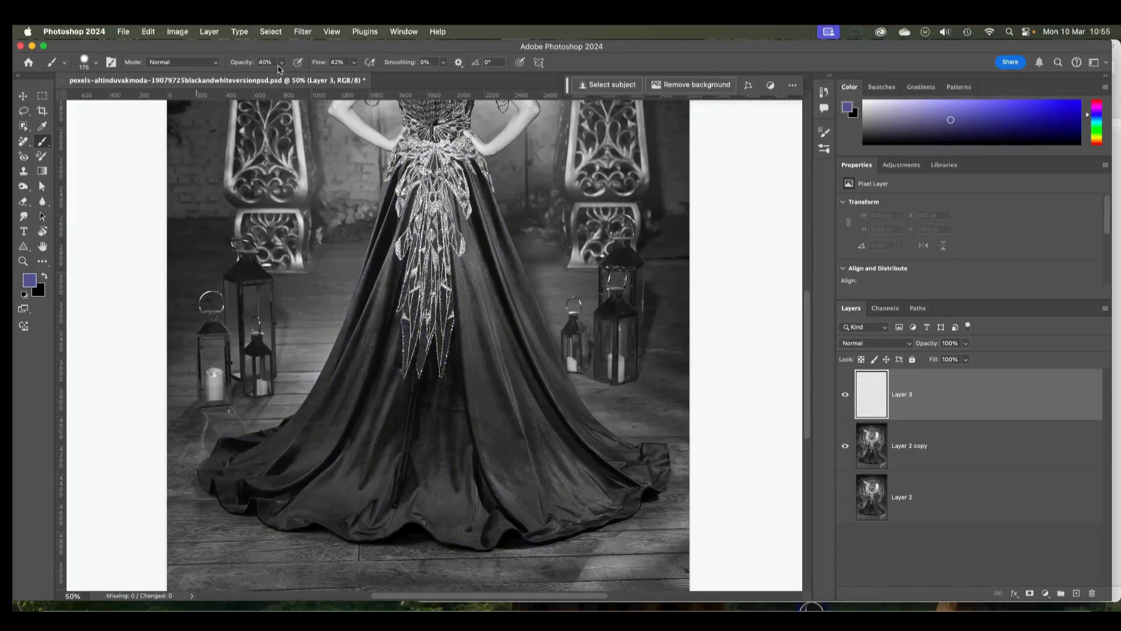
# Set the brush opacity and flow to 100%, then paint the left part of the skirt and a strip down its right side.
pyautogui.click(282, 62)
pyautogui.moveTo(281, 76); pyautogui.dragTo(390, 75)
pyautogui.click(354, 62)
pyautogui.moveTo(365, 345)
pyautogui.mouseDown()
pyautogui.moveTo(313, 446)
pyautogui.moveTo(252, 487)
pyautogui.moveTo(290, 453)
pyautogui.moveTo(229, 452)
pyautogui.moveTo(222, 472)
pyautogui.moveTo(238, 483)
pyautogui.mouseUp()
pyautogui.moveTo(395, 405)
pyautogui.mouseDown()
pyautogui.moveTo(362, 484)
pyautogui.moveTo(331, 497)
pyautogui.moveTo(334, 484)
pyautogui.moveTo(320, 483)
pyautogui.moveTo(277, 511)
pyautogui.moveTo(392, 515)
pyautogui.moveTo(428, 432)
pyautogui.moveTo(410, 477)
pyautogui.moveTo(421, 371)
pyautogui.mouseUp()
pyautogui.moveTo(371, 259)
pyautogui.mouseDown()
pyautogui.moveTo(356, 348)
pyautogui.moveTo(313, 428)
pyautogui.moveTo(291, 443)
pyautogui.mouseUp()
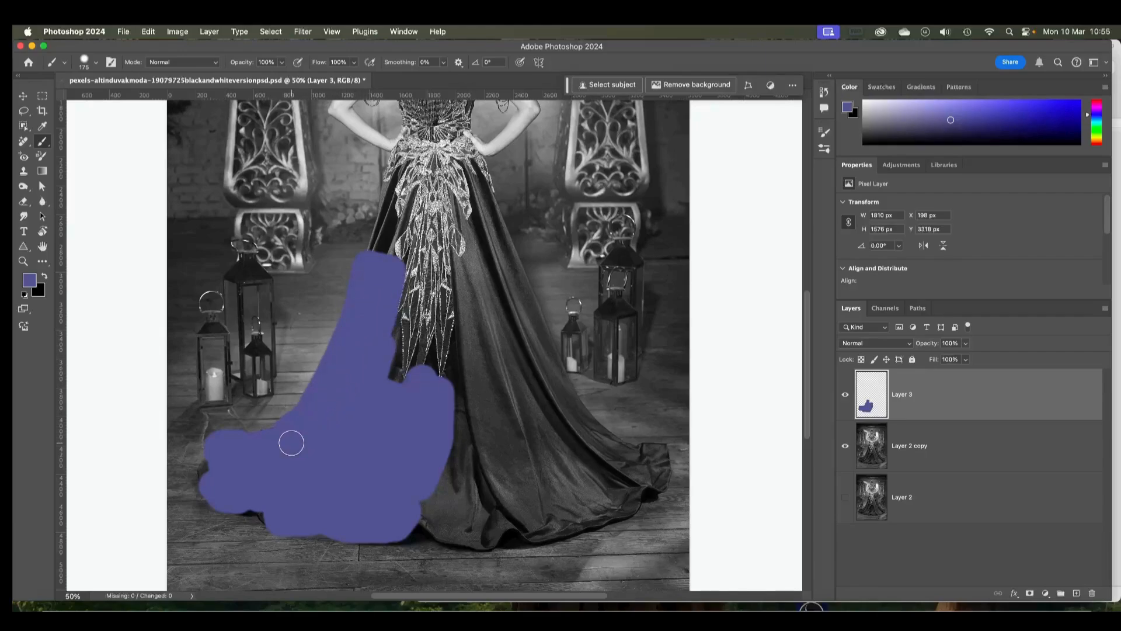
pyautogui.moveTo(478, 294); pyautogui.dragTo(506, 462)
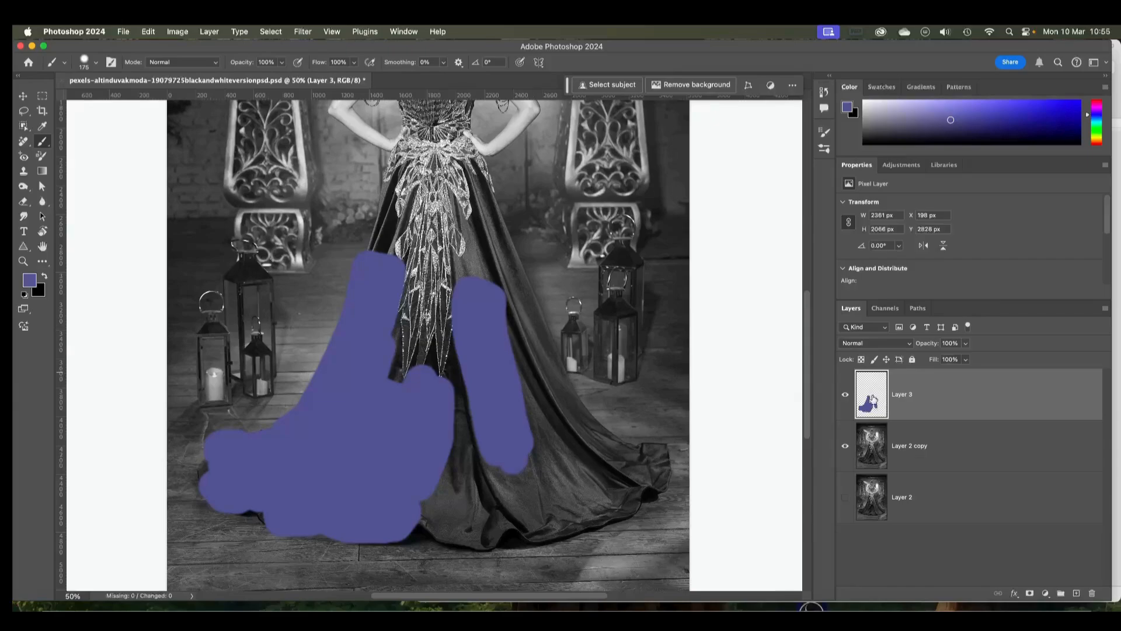
# Lower the opacity of the painted layer to 42%.
pyautogui.click(966, 344)
pyautogui.click(971, 347)
pyautogui.click(966, 343)
pyautogui.moveTo(965, 360); pyautogui.dragTo(936, 362)
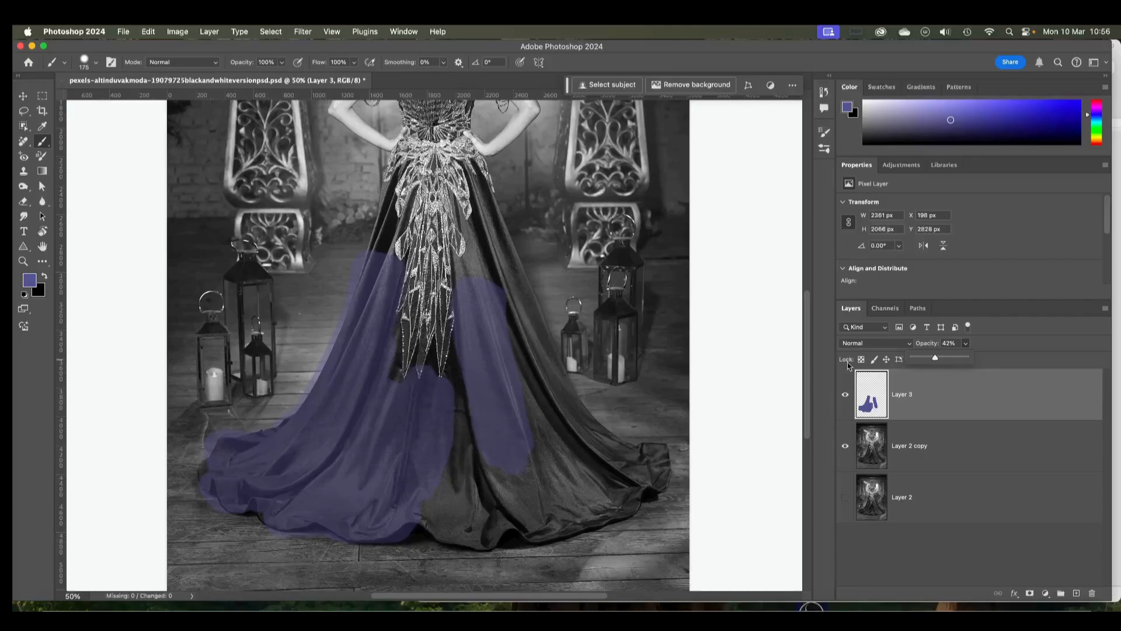
# Paint the gap in the middle of the skirt and its right side down to the hem.
pyautogui.moveTo(461, 408)
pyautogui.mouseDown()
pyautogui.moveTo(463, 352)
pyautogui.moveTo(458, 407)
pyautogui.moveTo(403, 381)
pyautogui.moveTo(399, 363)
pyautogui.moveTo(389, 373)
pyautogui.moveTo(385, 339)
pyautogui.mouseUp()
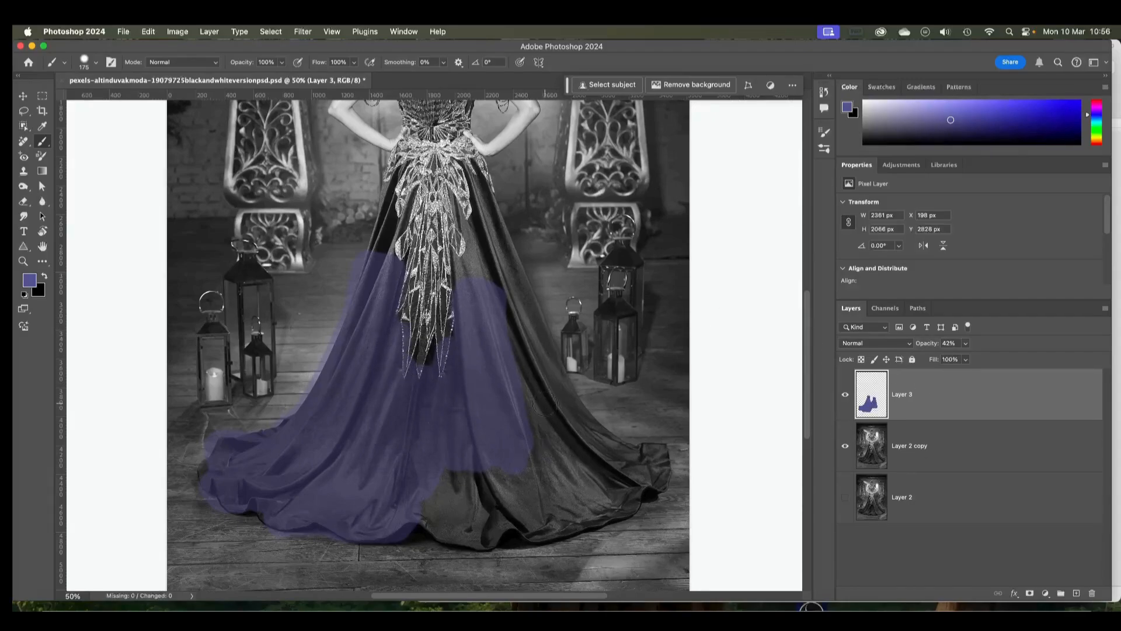
pyautogui.moveTo(509, 301)
pyautogui.mouseDown()
pyautogui.moveTo(560, 432)
pyautogui.moveTo(604, 473)
pyautogui.mouseUp()
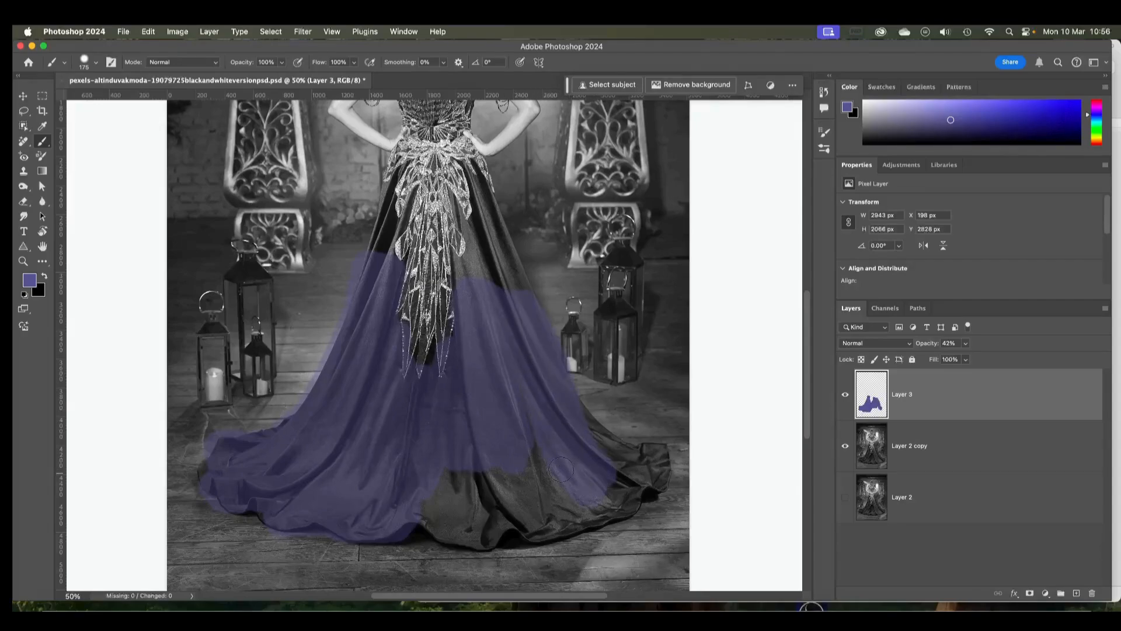
pyautogui.moveTo(531, 493)
pyautogui.mouseDown()
pyautogui.moveTo(561, 494)
pyautogui.moveTo(449, 502)
pyautogui.moveTo(431, 496)
pyautogui.moveTo(464, 481)
pyautogui.moveTo(427, 491)
pyautogui.moveTo(501, 511)
pyautogui.moveTo(452, 514)
pyautogui.moveTo(499, 520)
pyautogui.moveTo(617, 494)
pyautogui.moveTo(628, 471)
pyautogui.moveTo(583, 441)
pyautogui.moveTo(567, 409)
pyautogui.moveTo(610, 455)
pyautogui.moveTo(653, 469)
pyautogui.mouseUp()
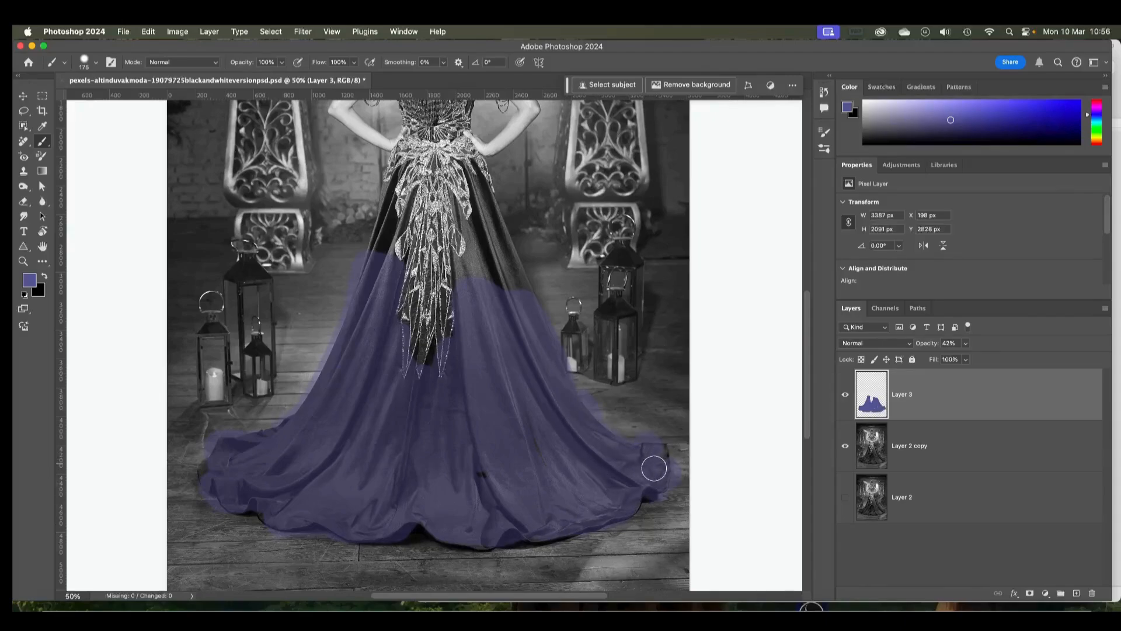
# Paint both sides of the upper skirt up to the waist and fill the small unpainted spots lower down.
pyautogui.moveTo(386, 226); pyautogui.dragTo(387, 247)
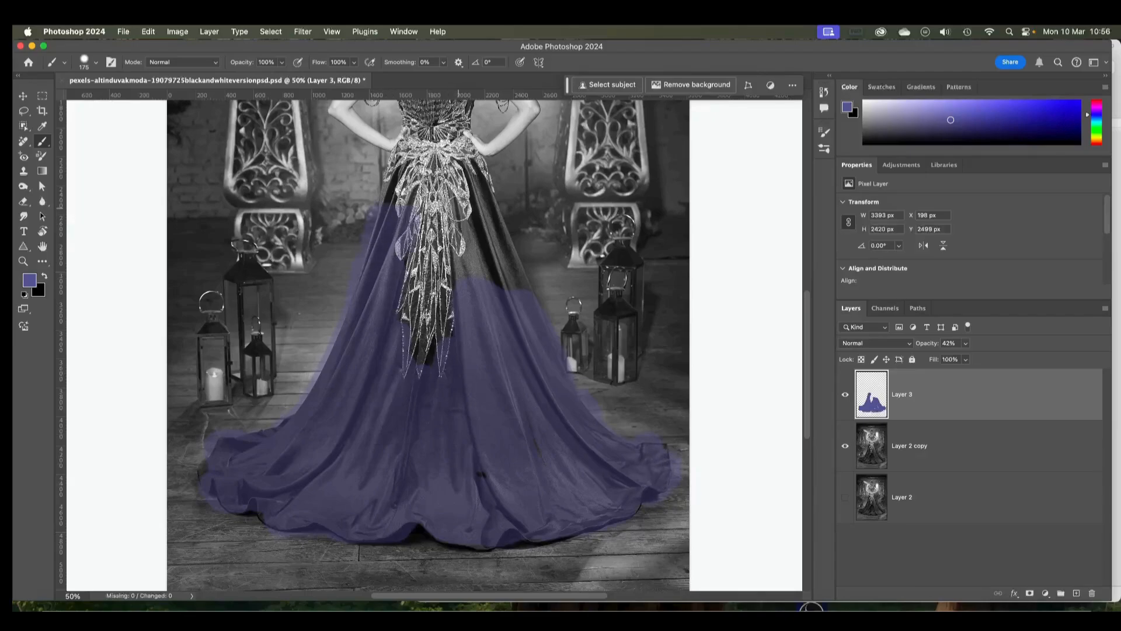
pyautogui.moveTo(487, 266)
pyautogui.mouseDown()
pyautogui.moveTo(470, 169)
pyautogui.moveTo(513, 313)
pyautogui.mouseUp()
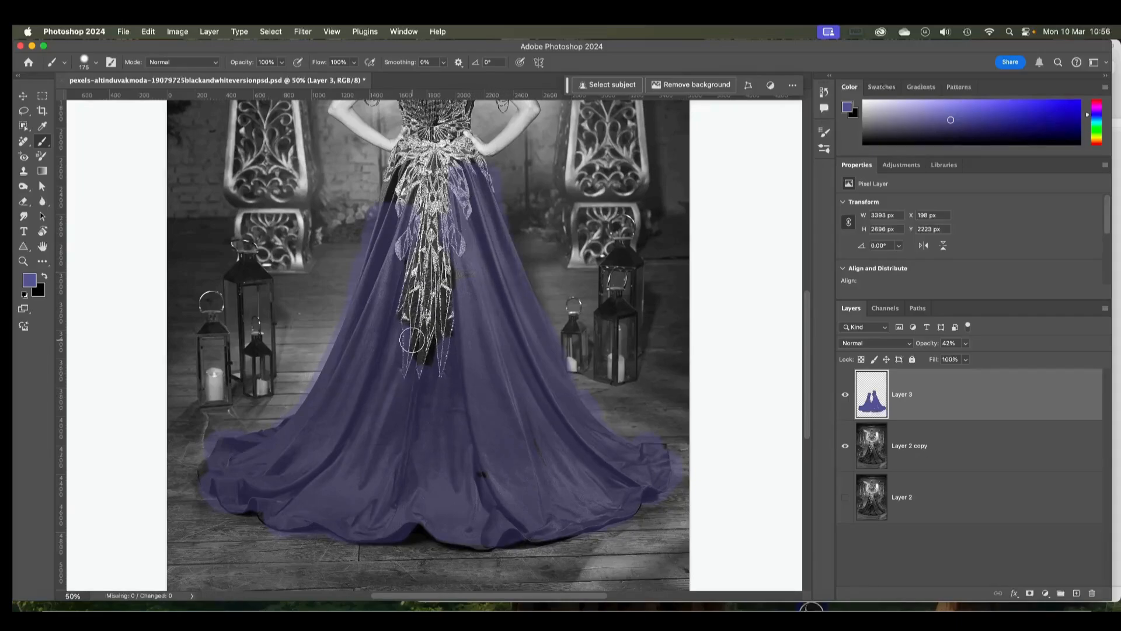
pyautogui.moveTo(412, 340)
pyautogui.mouseDown()
pyautogui.moveTo(461, 379)
pyautogui.moveTo(480, 370)
pyautogui.moveTo(398, 350)
pyautogui.moveTo(474, 485)
pyautogui.moveTo(543, 428)
pyautogui.moveTo(483, 455)
pyautogui.mouseUp()
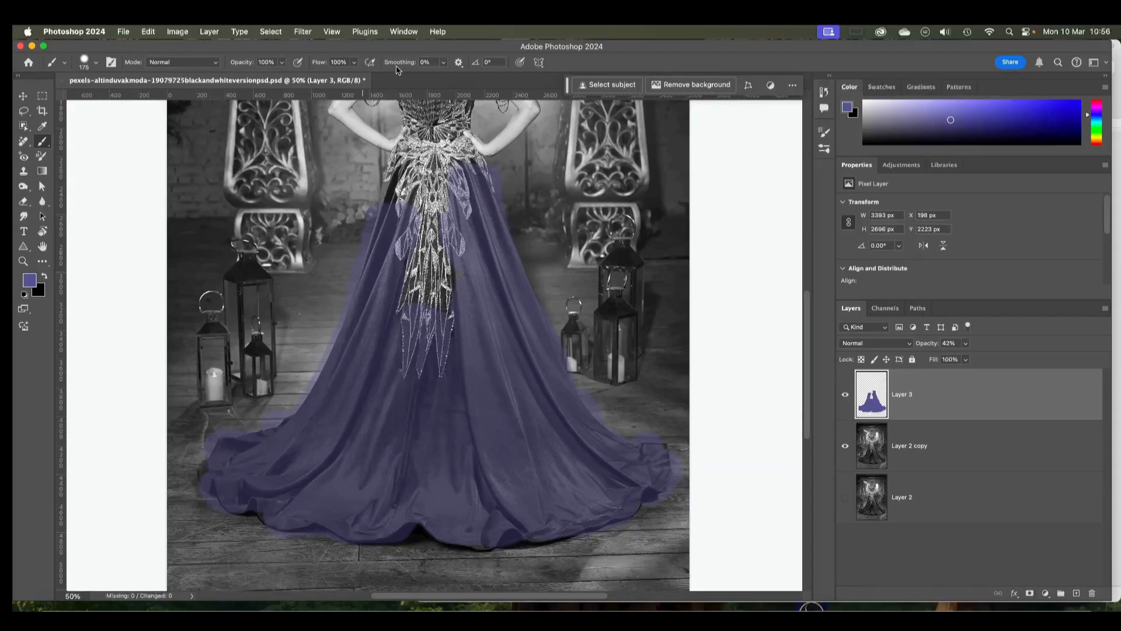
pyautogui.moveTo(397, 171); pyautogui.dragTo(413, 216)
pyautogui.moveTo(457, 165)
pyautogui.mouseDown()
pyautogui.moveTo(434, 153)
pyautogui.moveTo(465, 162)
pyautogui.mouseUp()
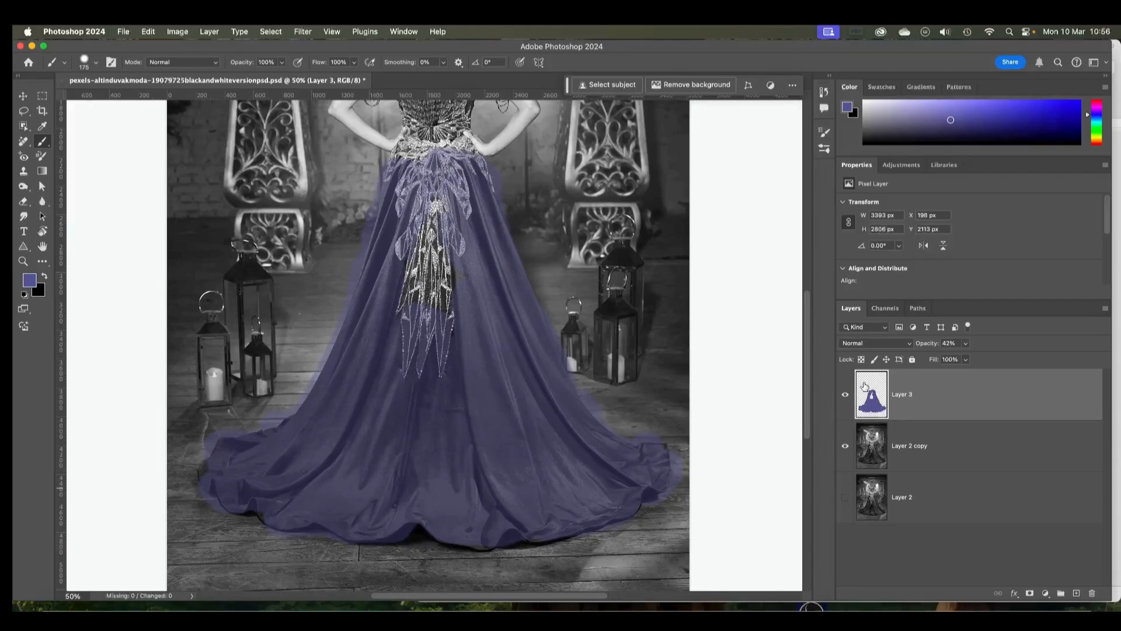
pyautogui.click(967, 365)
pyautogui.moveTo(968, 373)
pyautogui.mouseDown()
pyautogui.moveTo(948, 378)
pyautogui.moveTo(968, 375)
pyautogui.mouseUp()
pyautogui.click(965, 344)
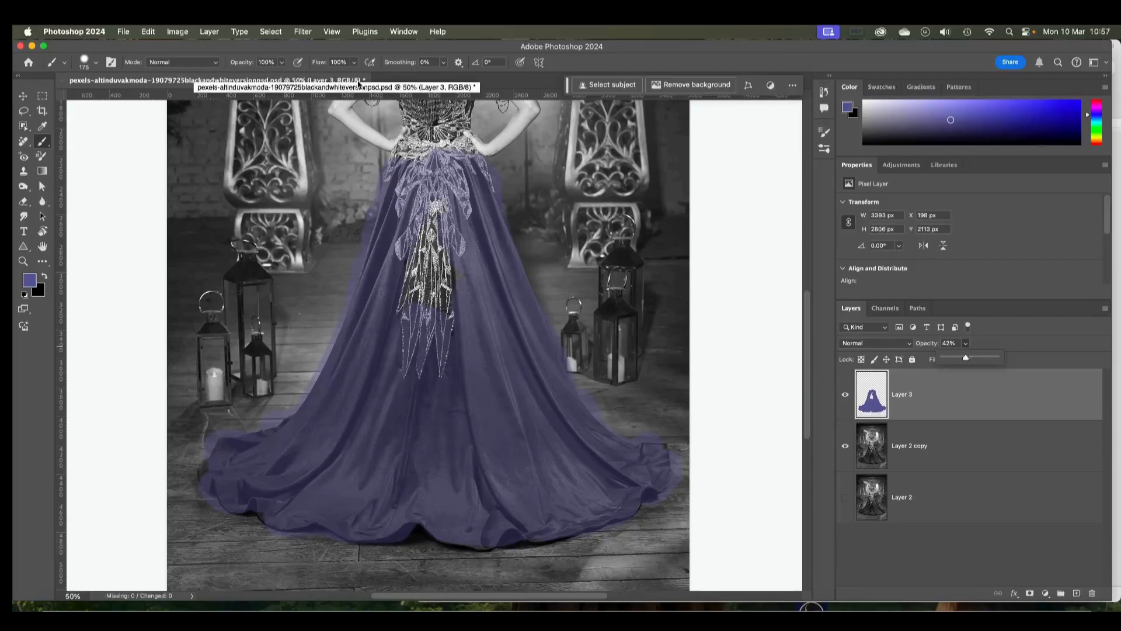
# Check which colour mode the document uses.
pyautogui.click(178, 32)
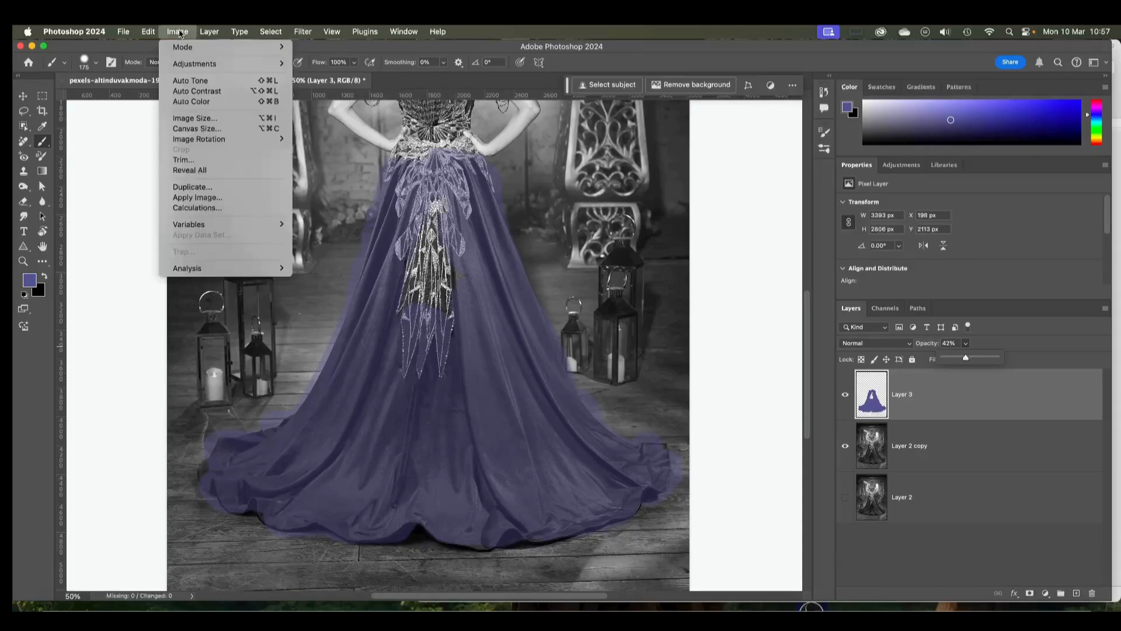
pyautogui.moveTo(187, 47)
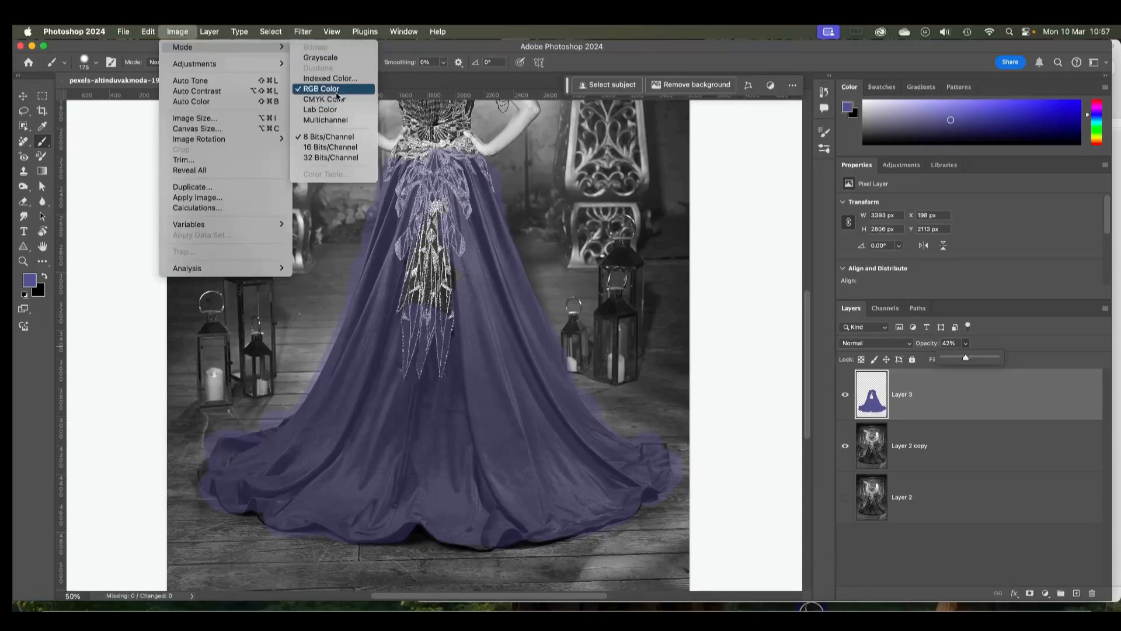
pyautogui.click(178, 32)
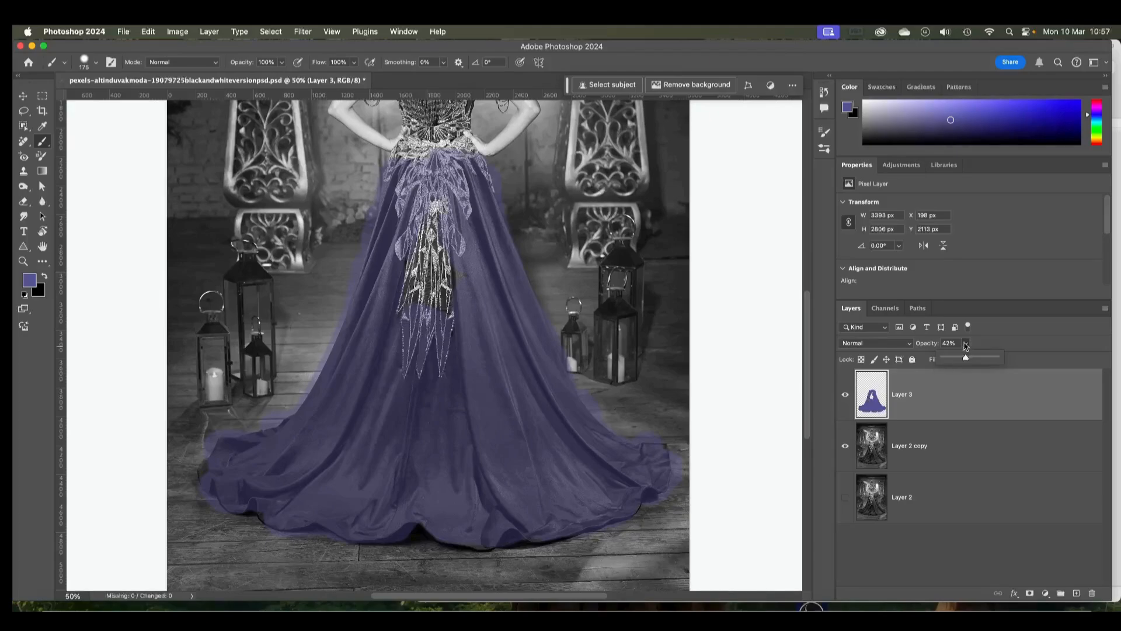
# Raise the painted layer's opacity to 100% for comparison, then set it to 58%.
pyautogui.moveTo(972, 360)
pyautogui.mouseDown()
pyautogui.moveTo(990, 344)
pyautogui.moveTo(958, 361)
pyautogui.moveTo(994, 360)
pyautogui.moveTo(936, 375)
pyautogui.moveTo(993, 358)
pyautogui.mouseUp()
pyautogui.click(977, 338)
pyautogui.click(966, 360)
pyautogui.click(965, 343)
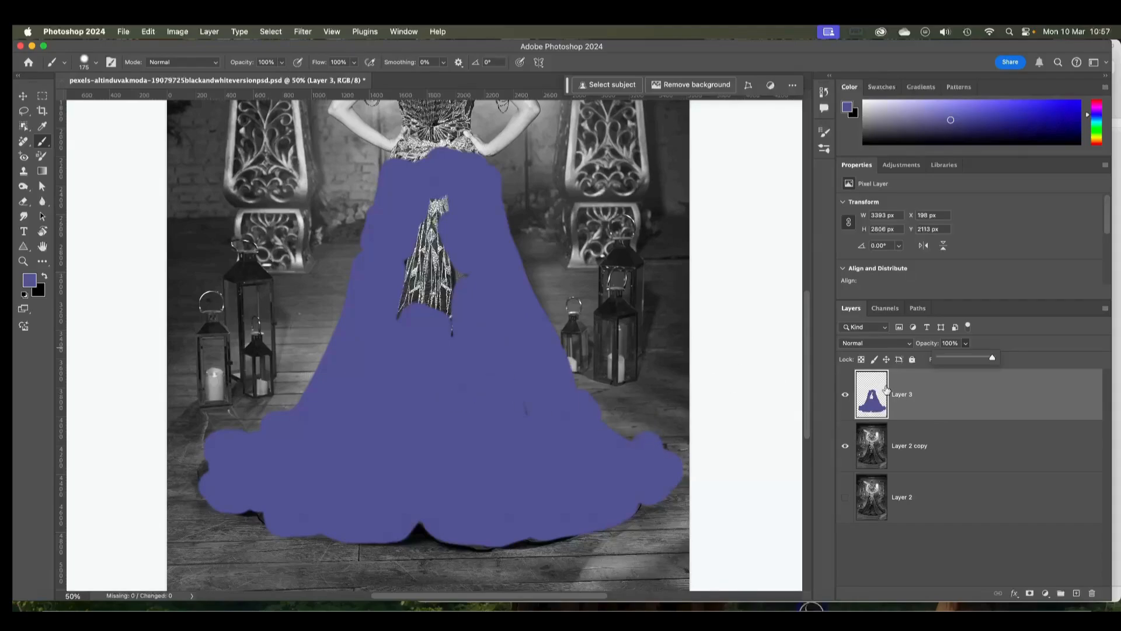
pyautogui.moveTo(985, 362); pyautogui.dragTo(969, 362)
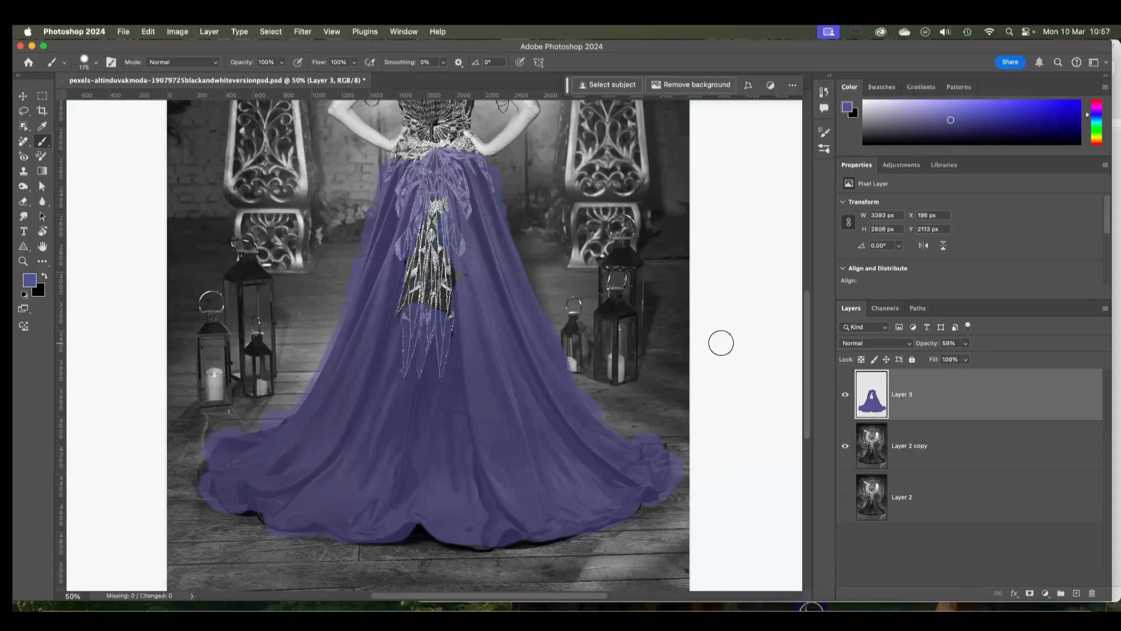